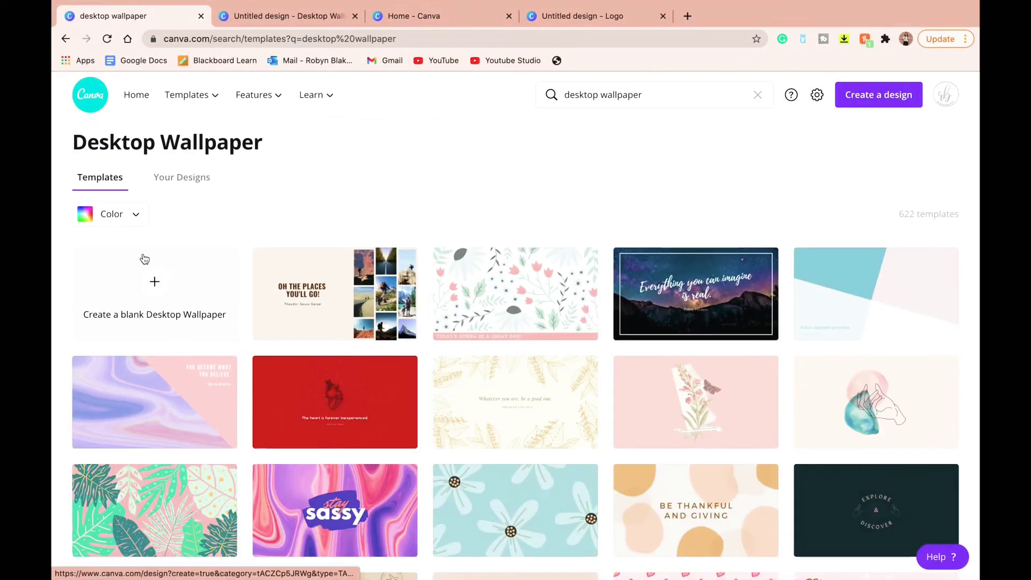
# - Scroll through the Desktop Wallpaper templates to reach the blank Untitled design
pyautogui.scroll(-8, 310, 248)
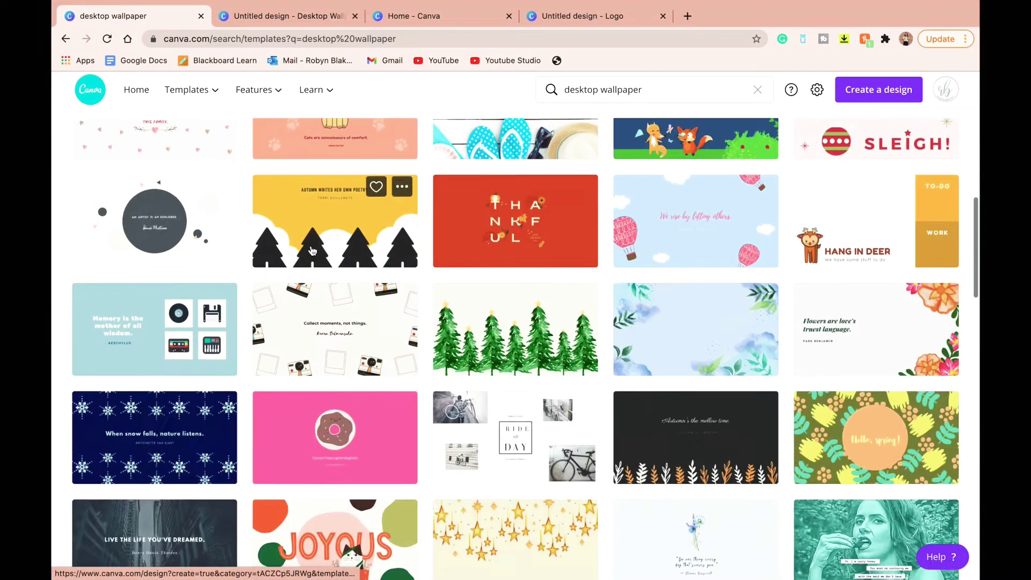
pyautogui.scroll(15, 310, 249)
# - Upload IMG_9698.JPG through IMG_9785.JPG from the Downloads folder as device media
pyautogui.click(256, 20)
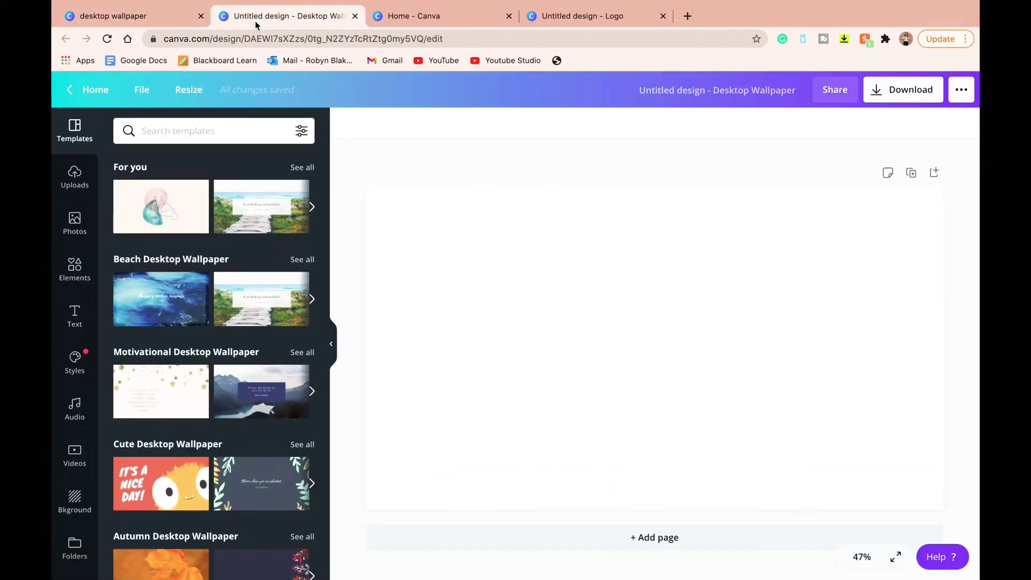
pyautogui.click(74, 178)
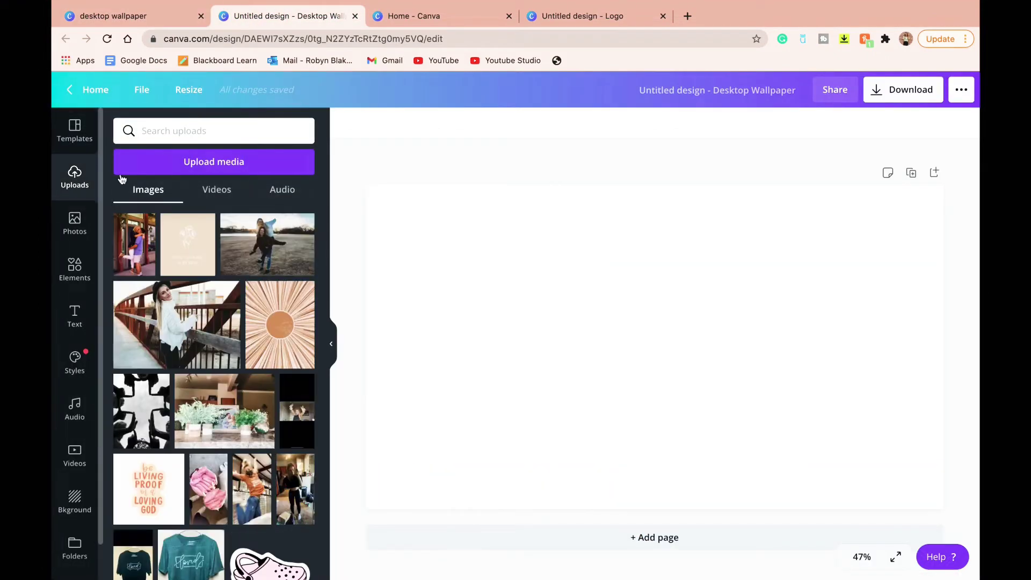
pyautogui.click(215, 159)
pyautogui.click(134, 199)
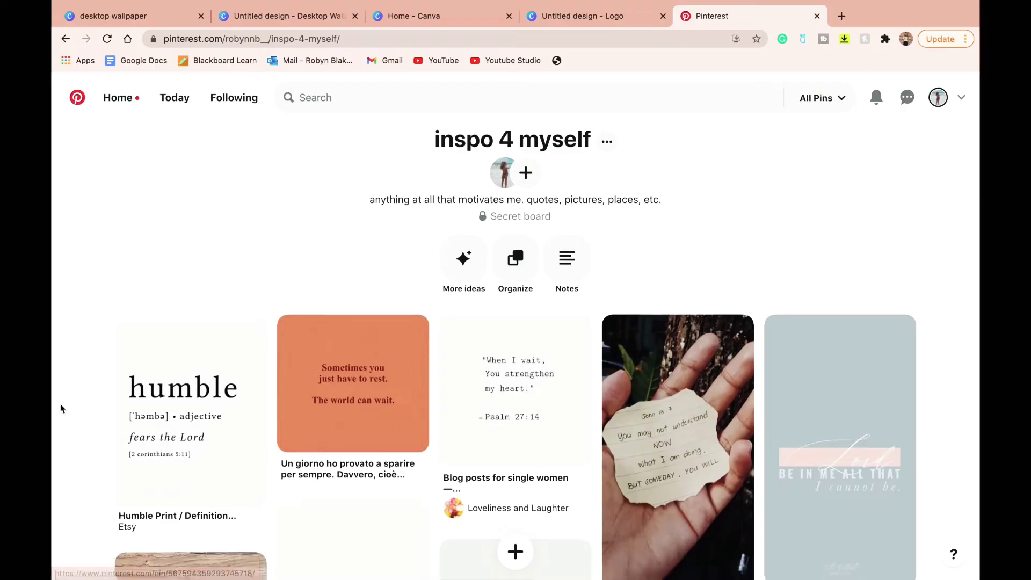
pyautogui.scroll(-5, 59, 410)
pyautogui.scroll(-8, 61, 409)
pyautogui.scroll(-10, 61, 410)
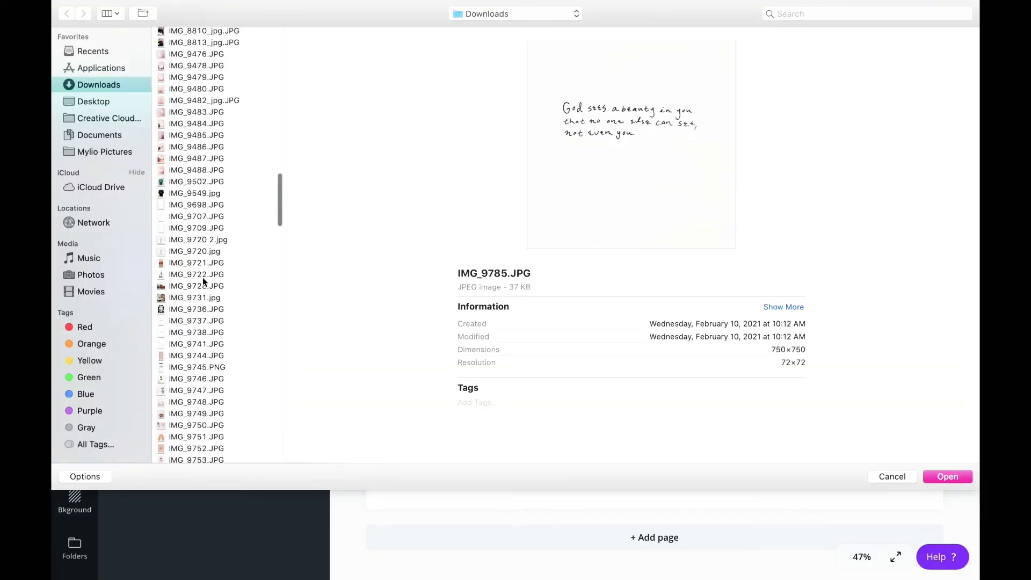
pyautogui.scroll(1, 202, 277)
pyautogui.keyDown('shift'); pyautogui.click(181, 226); pyautogui.keyUp('shift')
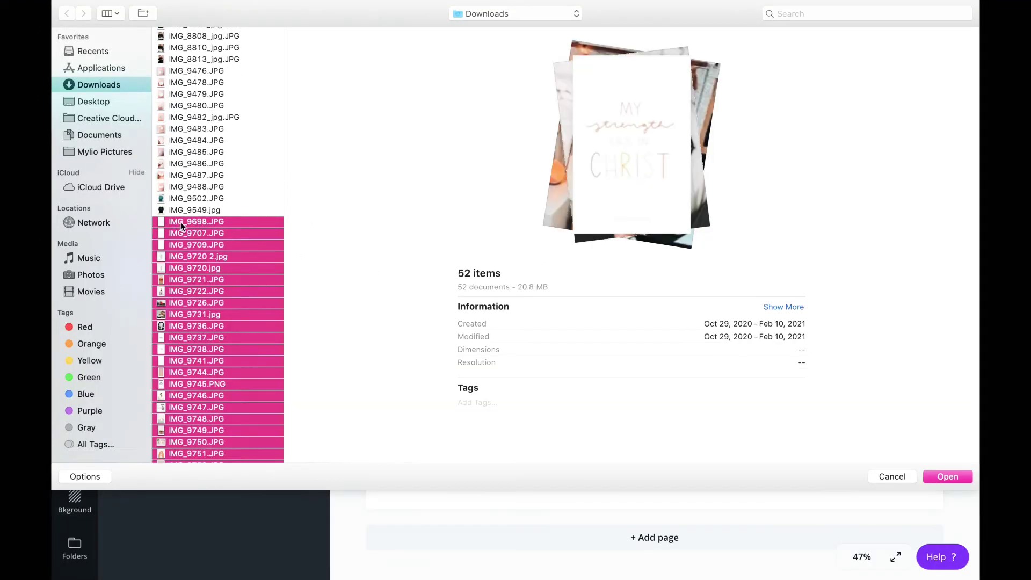
pyautogui.click(947, 477)
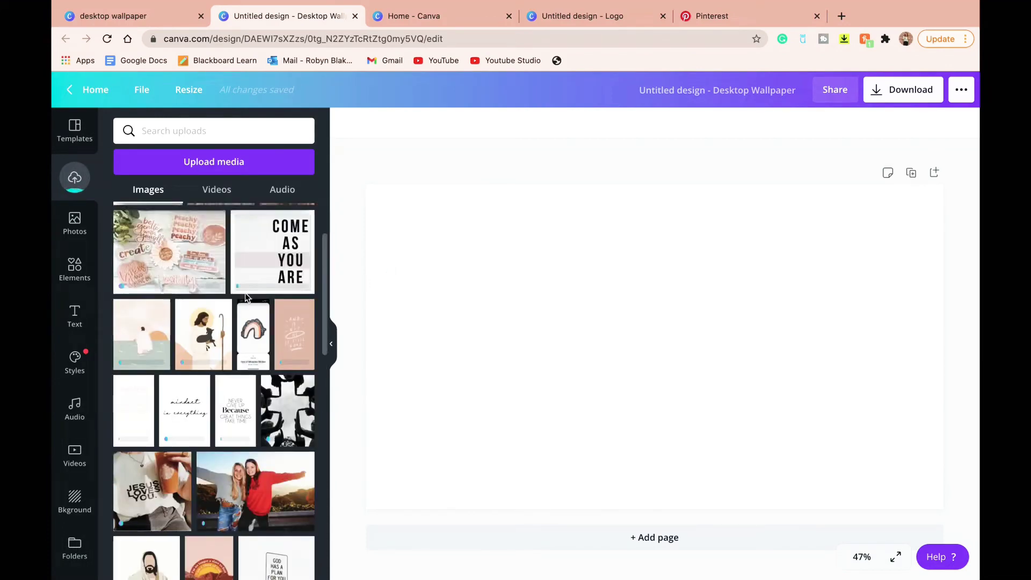
# - Add the 'God has a plan for you' sign and shrink it into the bottom-left corner
pyautogui.scroll(-8, 246, 293)
pyautogui.click(191, 352)
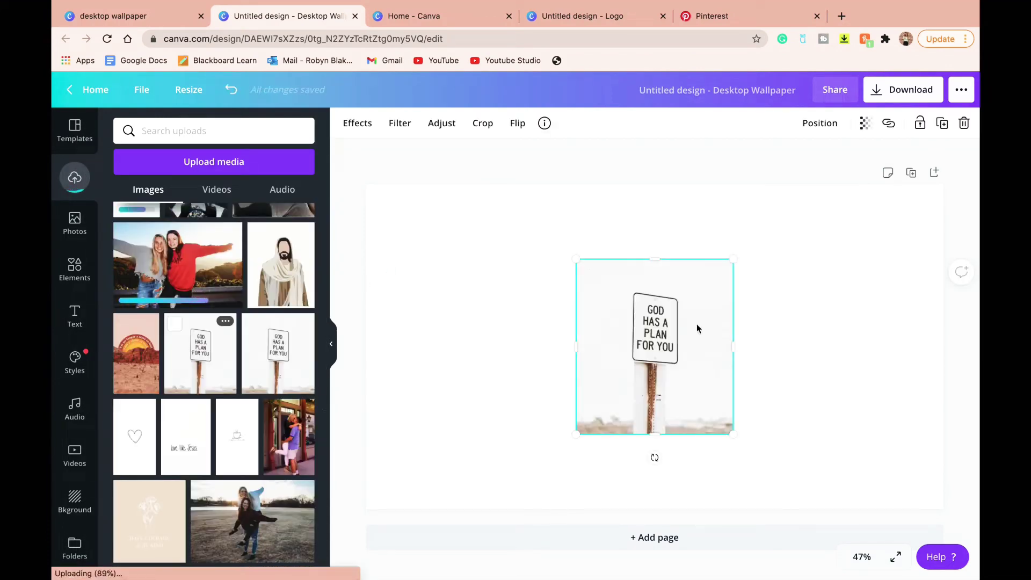
pyautogui.moveTo(708, 295); pyautogui.dragTo(418, 451)
pyautogui.click(333, 322)
# - Add the Jesus illustration, crop its edges, and move it to the right side
pyautogui.click(75, 178)
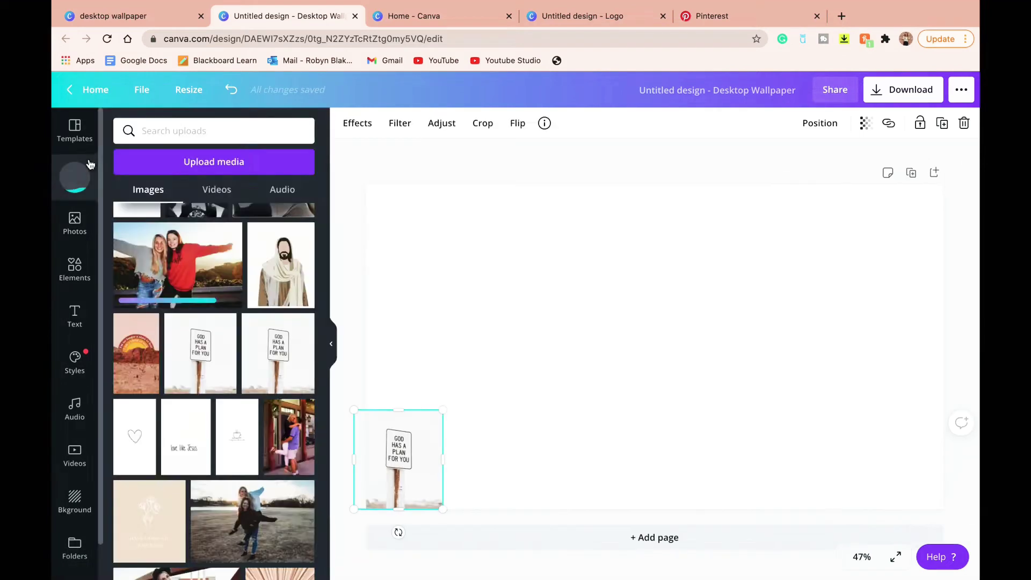
pyautogui.click(290, 274)
pyautogui.rightClick(627, 404)
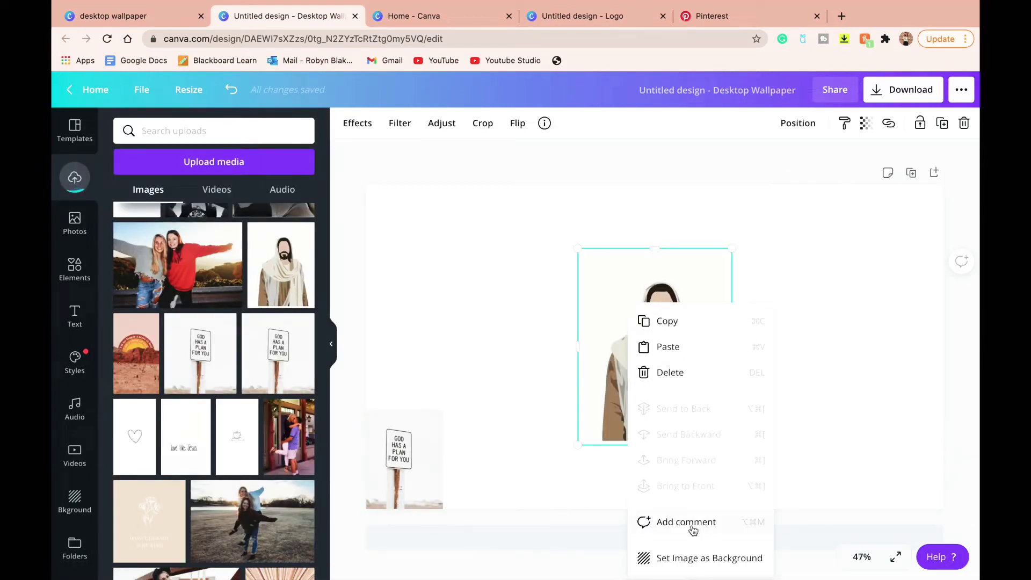
pyautogui.click(482, 126)
pyautogui.moveTo(578, 249); pyautogui.dragTo(581, 252)
pyautogui.moveTo(729, 438); pyautogui.dragTo(723, 437)
pyautogui.click(651, 462)
pyautogui.moveTo(618, 356); pyautogui.dragTo(842, 438)
# - Add the butterfly image and enlarge it
pyautogui.scroll(-5, 280, 302)
pyautogui.click(189, 350)
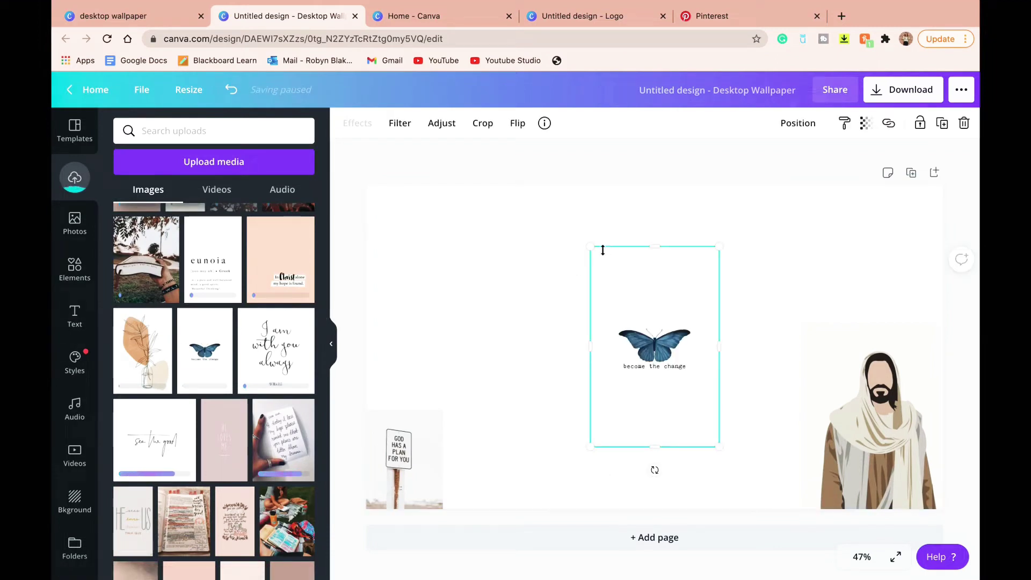
pyautogui.moveTo(599, 250); pyautogui.dragTo(524, 196)
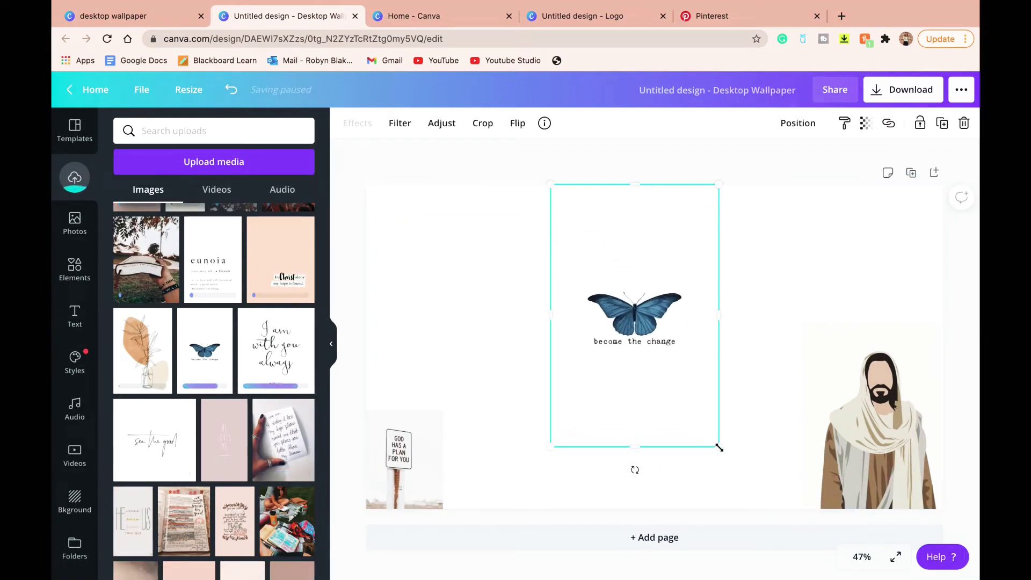
# - Add the open-book photo and crop off its top and the grass at the bottom
pyautogui.click(153, 248)
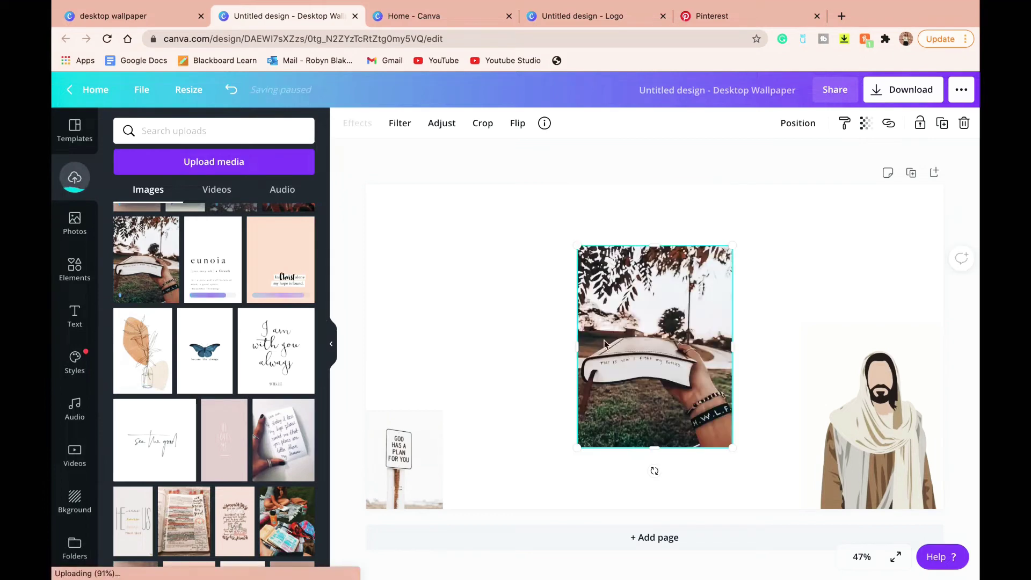
pyautogui.click(483, 123)
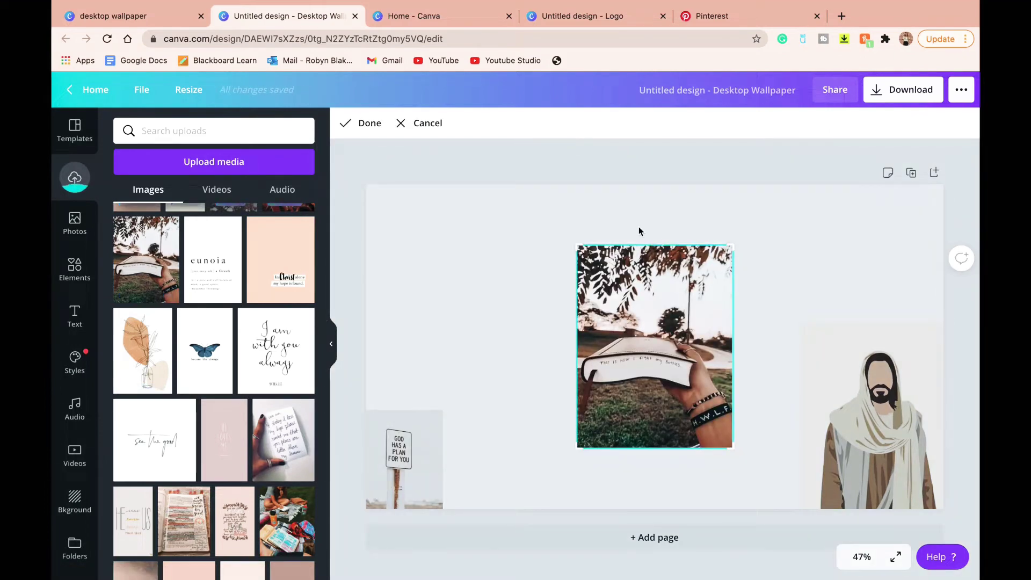
pyautogui.moveTo(581, 244); pyautogui.dragTo(577, 311)
pyautogui.moveTo(732, 450); pyautogui.dragTo(730, 413)
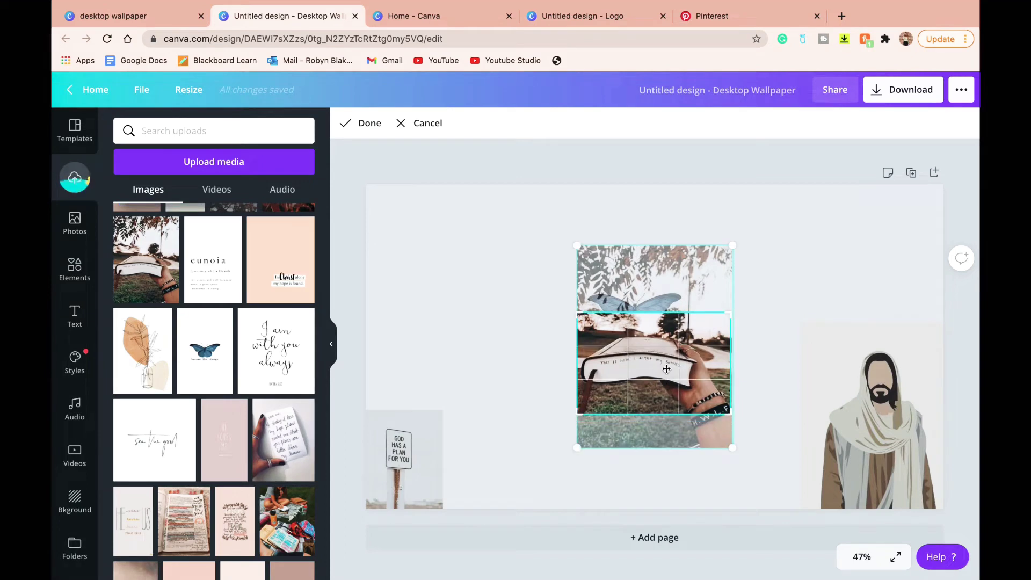
pyautogui.moveTo(659, 369); pyautogui.dragTo(455, 237)
pyautogui.click(807, 266)
pyautogui.click(762, 155)
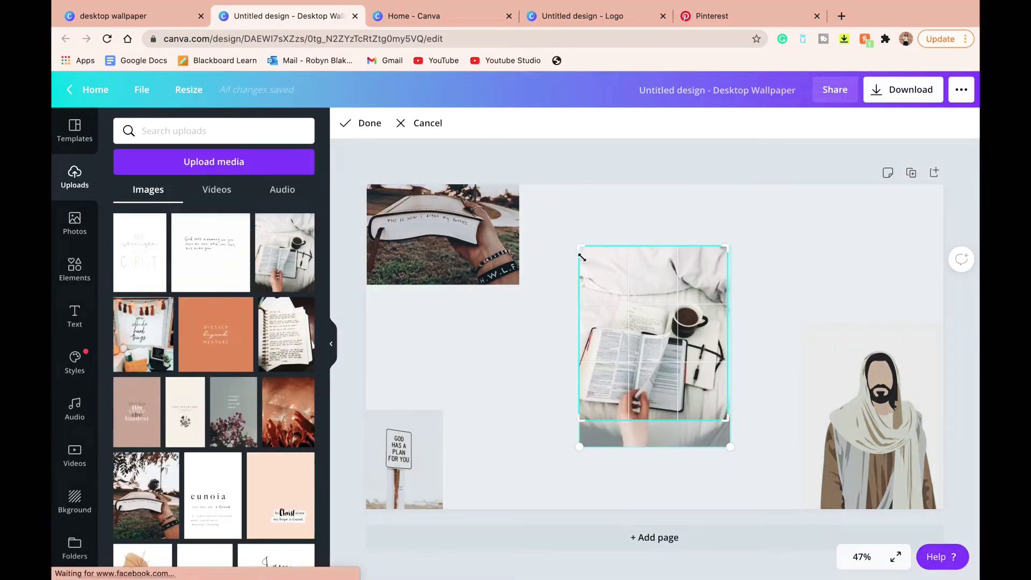
# - Crop the top of the Bible photo and move it to the upper right
pyautogui.moveTo(578, 253); pyautogui.dragTo(581, 294)
pyautogui.click(800, 292)
pyautogui.moveTo(686, 354); pyautogui.dragTo(806, 276)
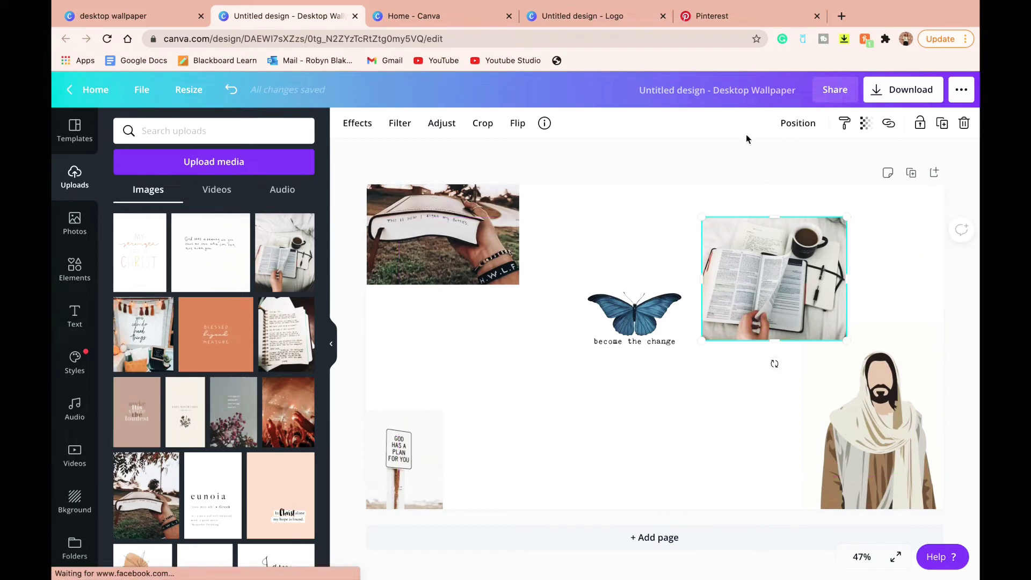
# - Resize and place the 'Your promise' photo in the collage
pyautogui.scroll(-3, 203, 313)
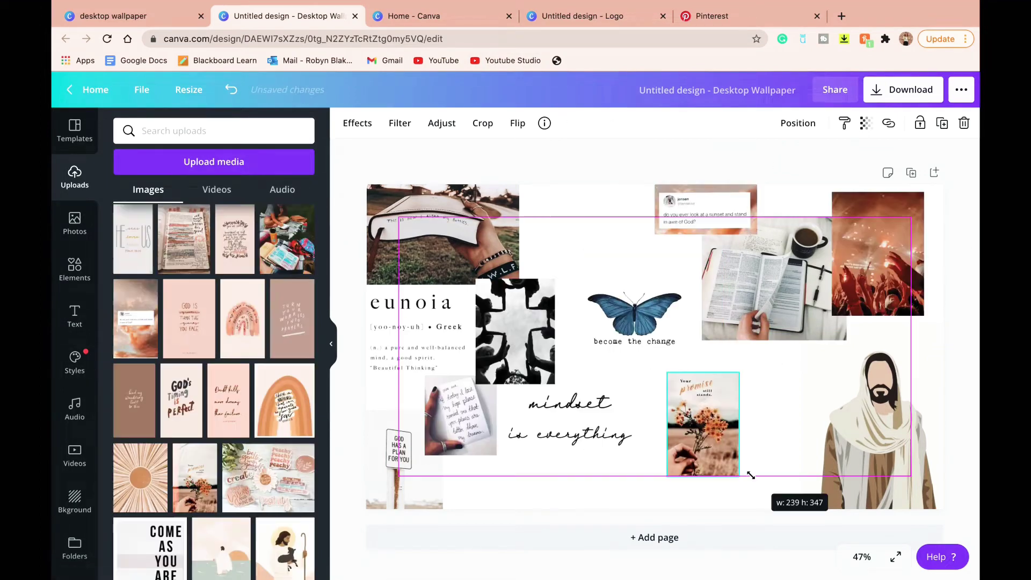
pyautogui.moveTo(748, 472); pyautogui.dragTo(791, 424)
pyautogui.click(691, 478)
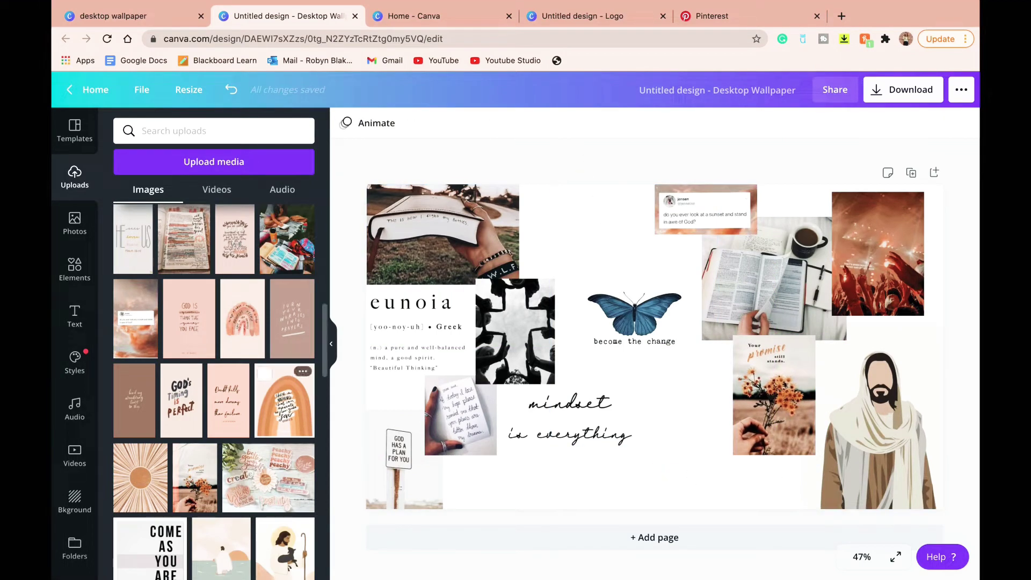
# - Add the figure-in-water image, shrink and reposition it, and send it to the back
pyautogui.click(221, 551)
pyautogui.moveTo(735, 447); pyautogui.dragTo(638, 353)
pyautogui.moveTo(651, 293); pyautogui.dragTo(667, 257)
pyautogui.click(231, 90)
pyautogui.click(231, 90)
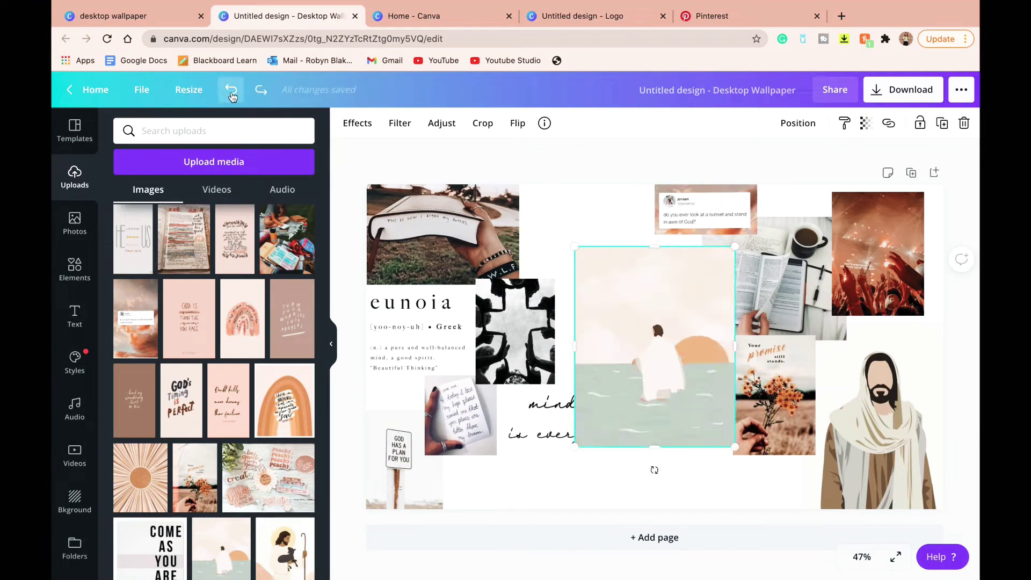
pyautogui.moveTo(662, 385); pyautogui.dragTo(602, 320)
pyautogui.moveTo(676, 381); pyautogui.dragTo(628, 334)
pyautogui.rightClick(591, 245)
pyautogui.click(629, 338)
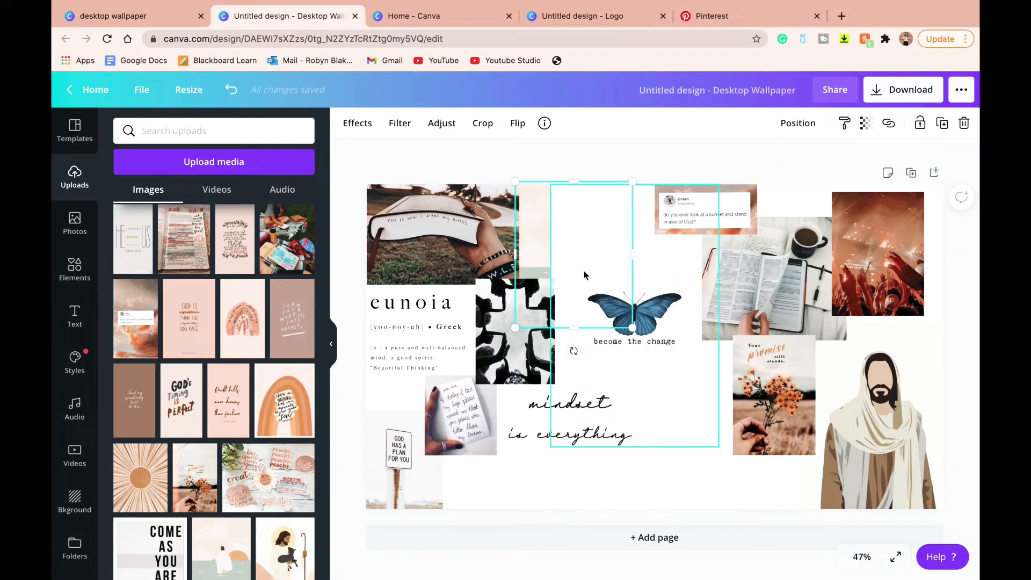
# - Crop the white butterfly element down to the butterfly and its 'become the change' caption
pyautogui.rightClick(661, 303)
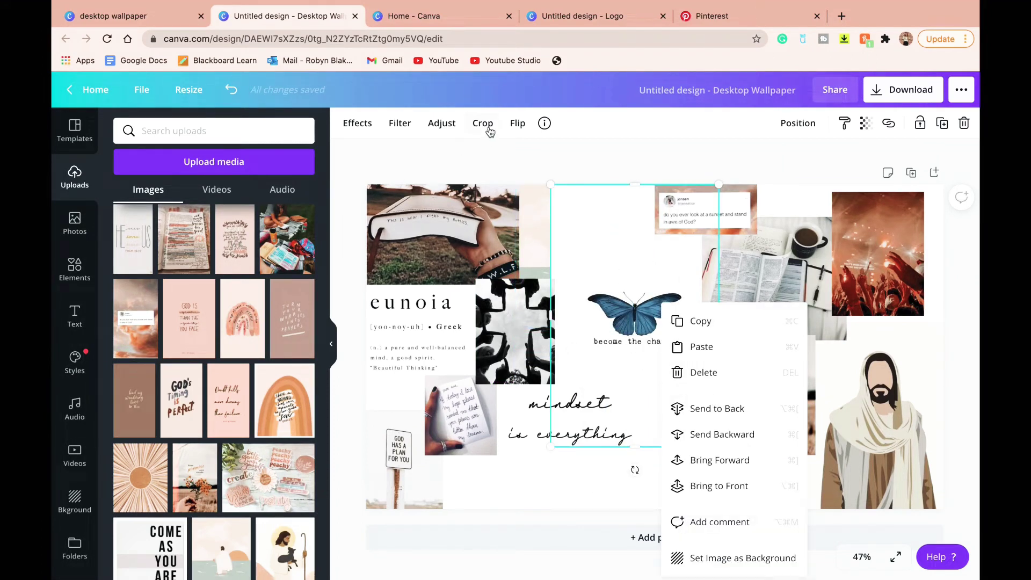
pyautogui.click(485, 123)
pyautogui.moveTo(552, 185); pyautogui.dragTo(581, 289)
pyautogui.moveTo(719, 444); pyautogui.dragTo(686, 351)
pyautogui.click(714, 493)
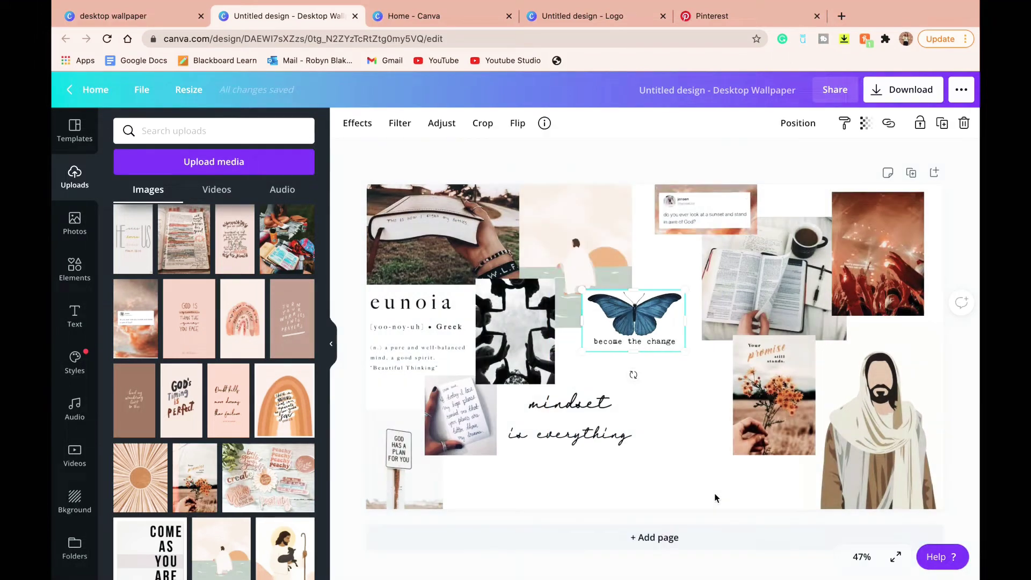
pyautogui.click(623, 148)
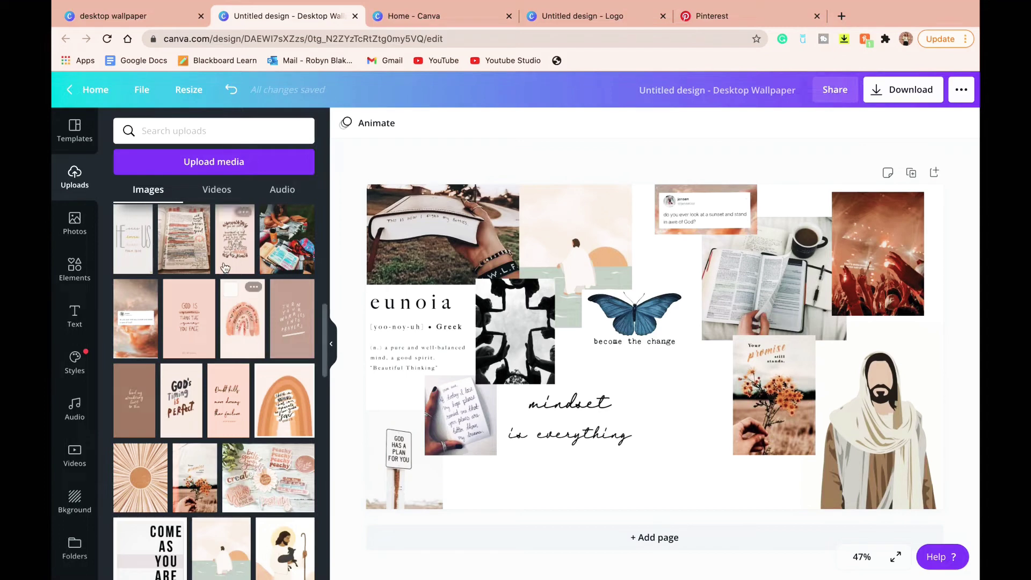
# - Add the sunburst image rotated to -90°, and move the 'Turn your worries into prayers' image lower
pyautogui.click(151, 478)
pyautogui.moveTo(618, 367); pyautogui.dragTo(608, 372)
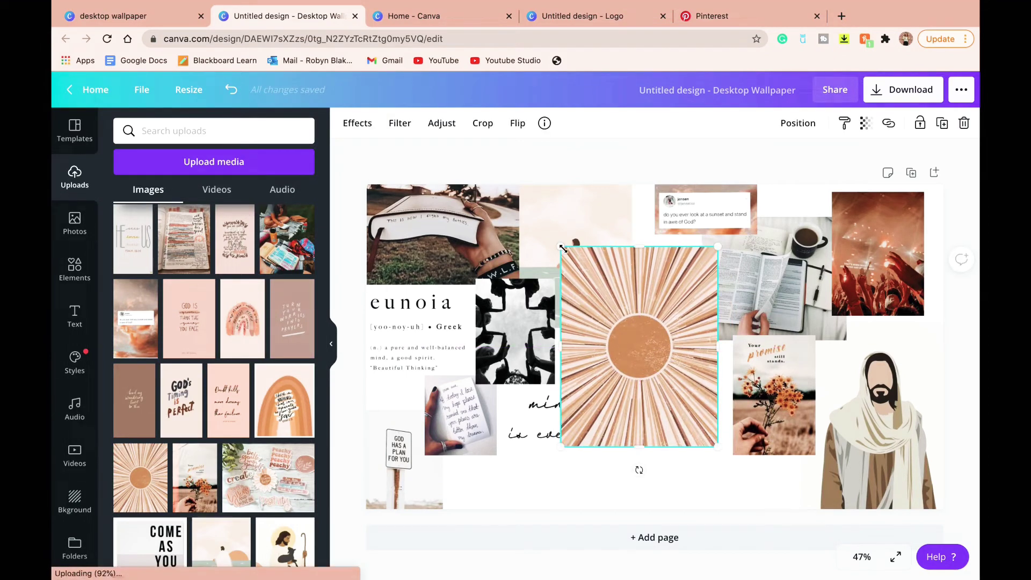
pyautogui.moveTo(640, 470); pyautogui.dragTo(838, 376)
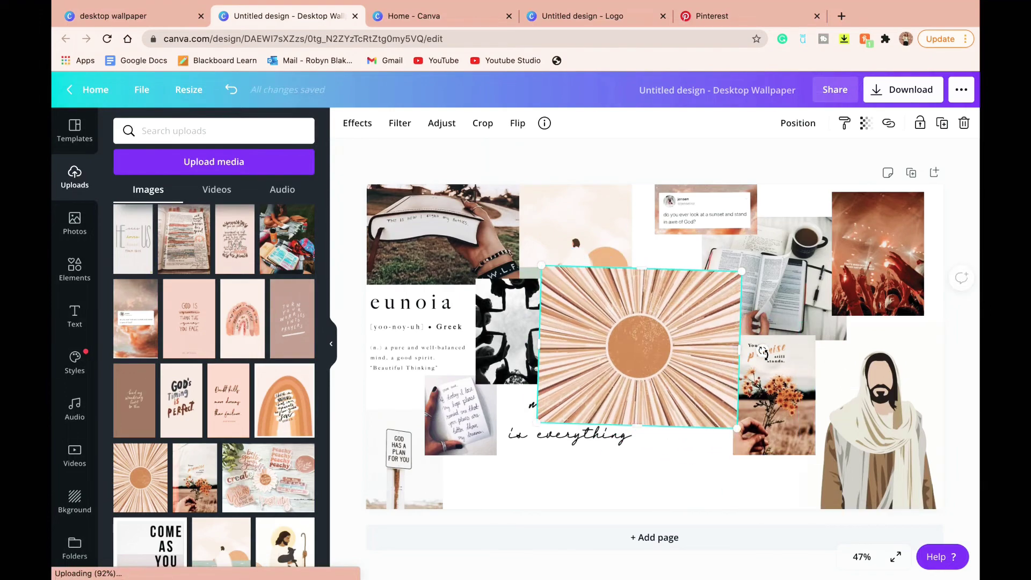
pyautogui.moveTo(763, 352); pyautogui.dragTo(766, 343)
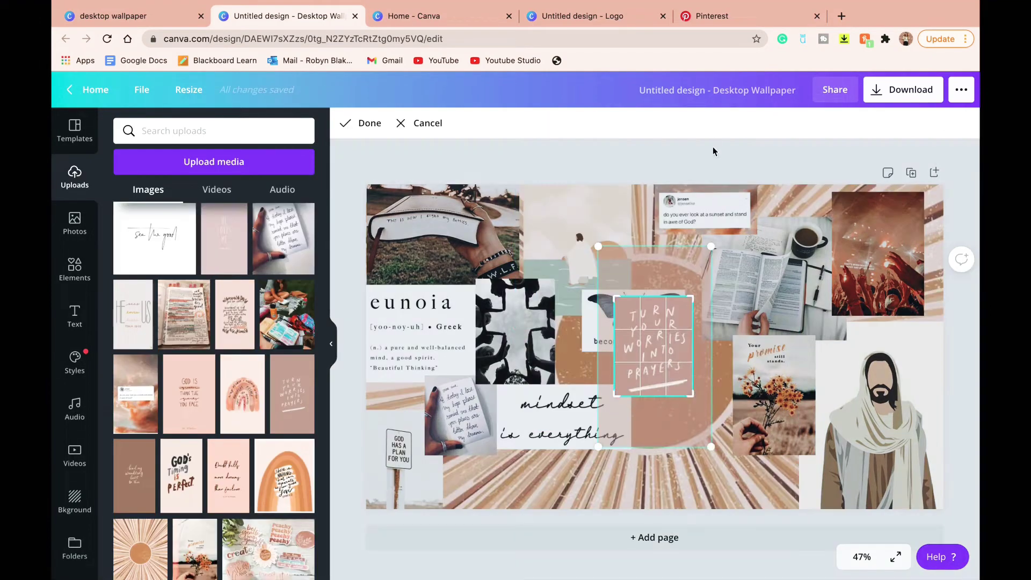
pyautogui.click(714, 152)
pyautogui.moveTo(669, 360); pyautogui.dragTo(679, 475)
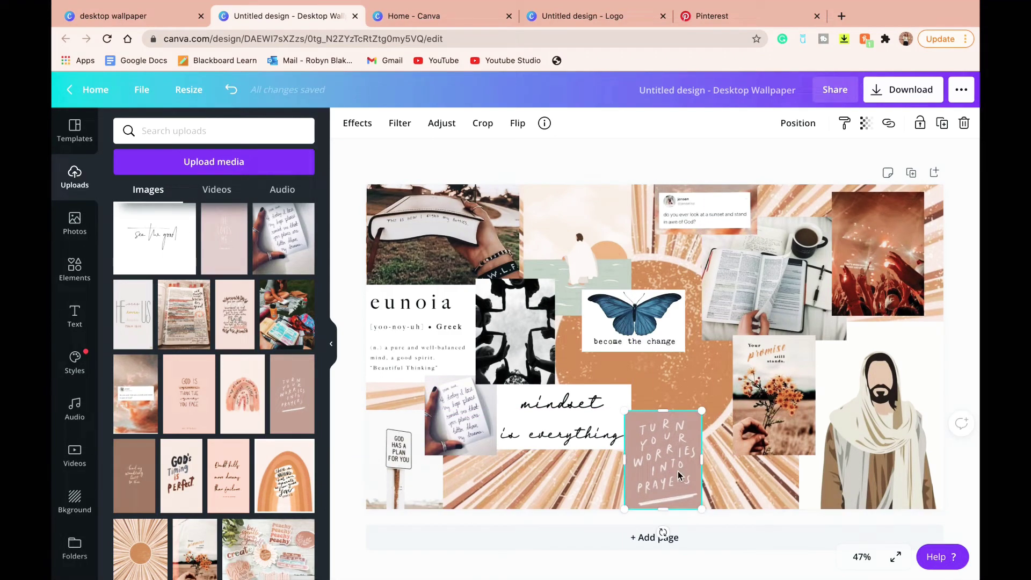
# - Crop the tweet screenshot from its top-left and fit it above 'Blessed Beyond Measure'
pyautogui.click(965, 124)
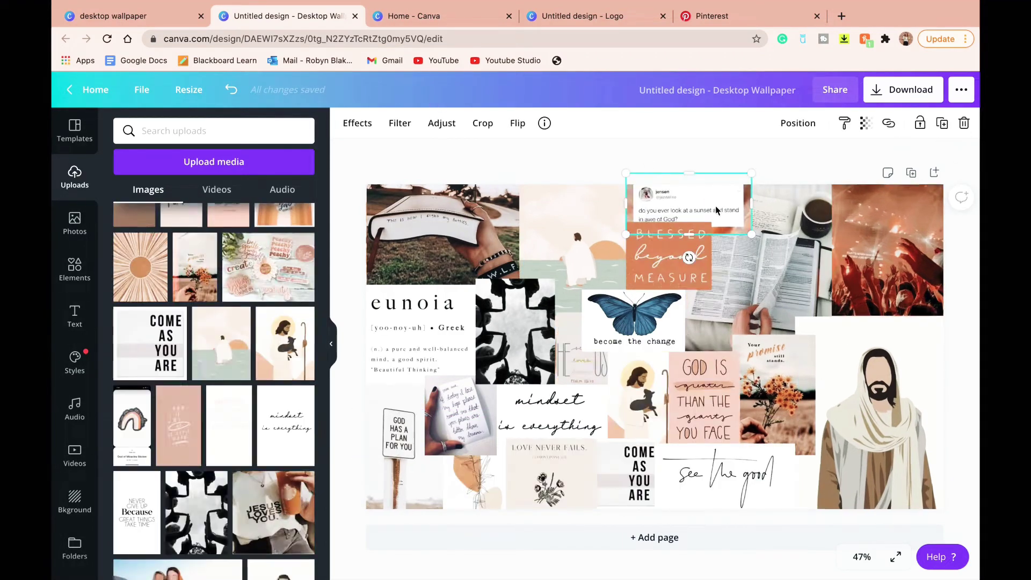
pyautogui.rightClick(716, 205)
pyautogui.click(478, 127)
pyautogui.moveTo(626, 171); pyautogui.dragTo(634, 185)
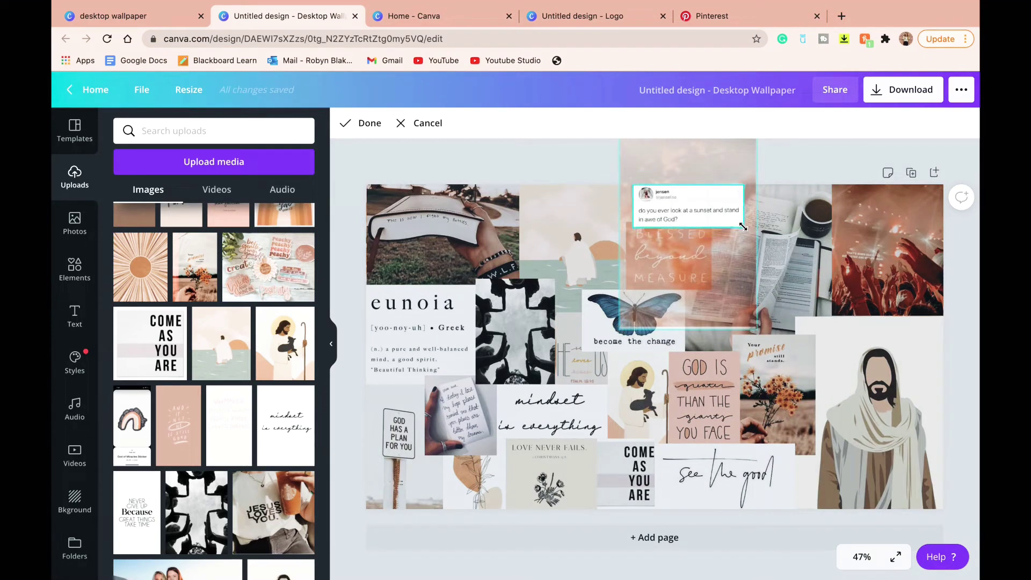
pyautogui.click(802, 164)
pyautogui.click(638, 188)
pyautogui.moveTo(633, 185); pyautogui.dragTo(630, 184)
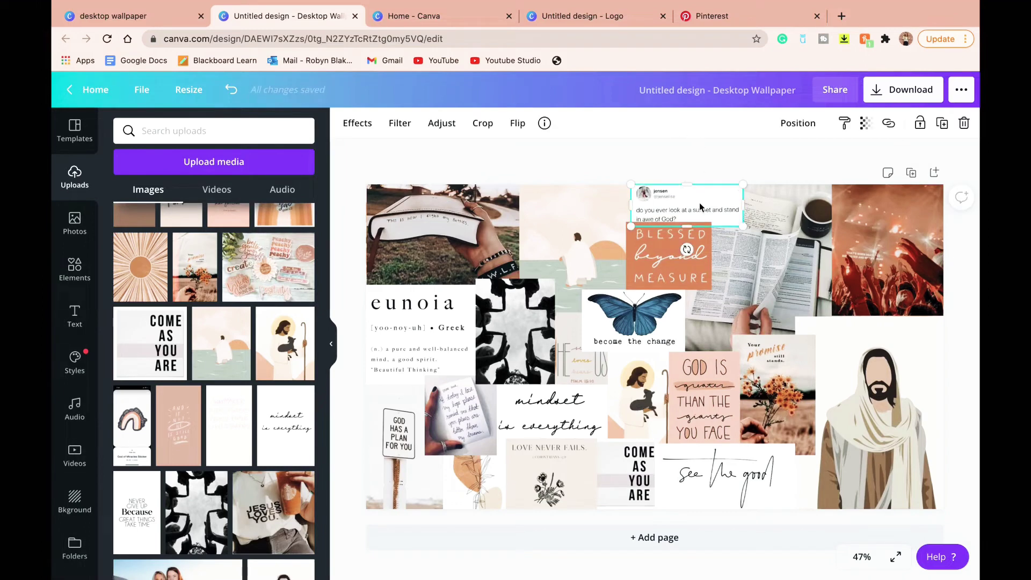
pyautogui.moveTo(700, 206); pyautogui.dragTo(691, 208)
pyautogui.click(694, 157)
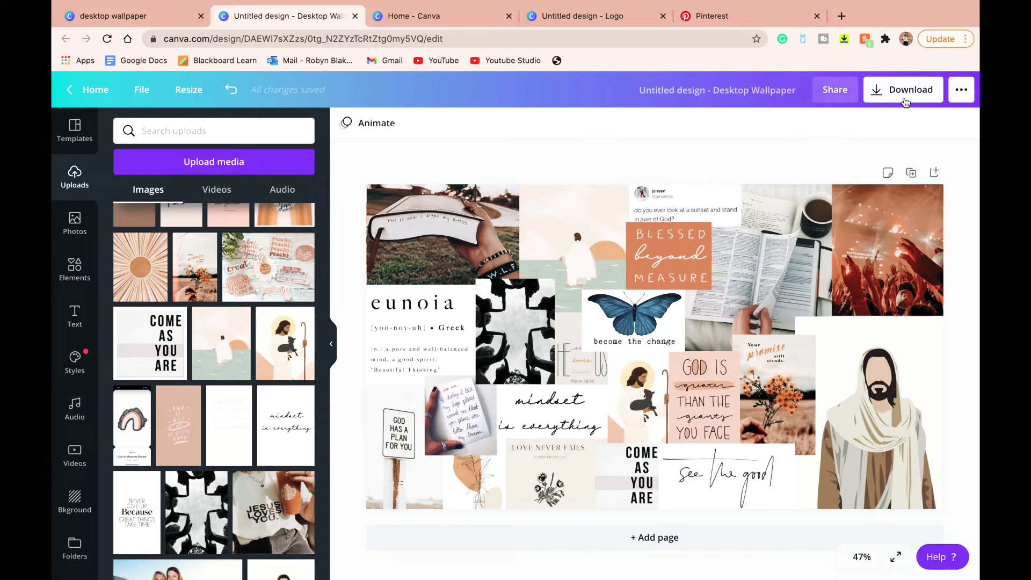
# - Download the wallpaper collage with file type switched from PNG to JPG and quality 95
pyautogui.click(907, 91)
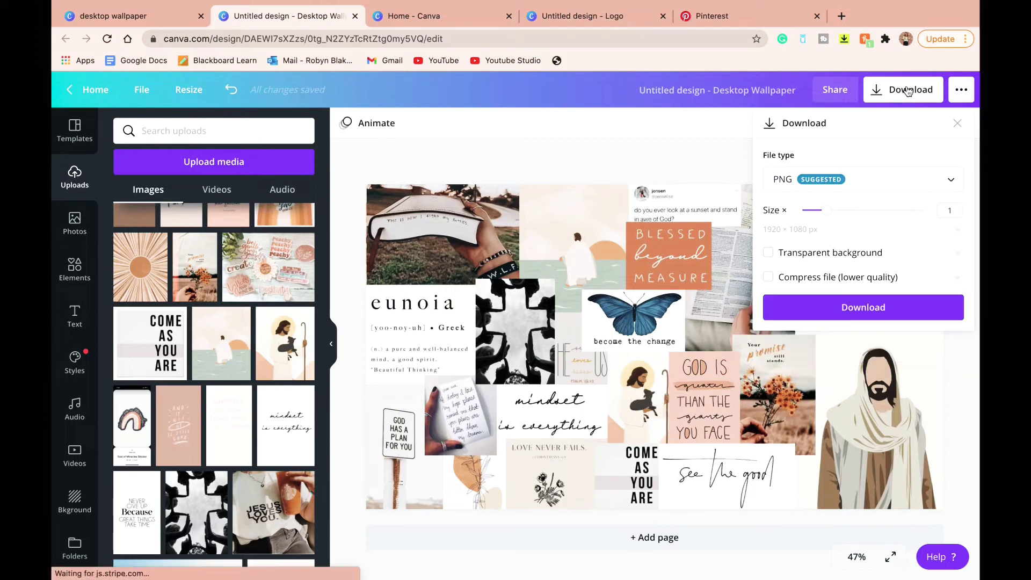
pyautogui.click(927, 188)
pyautogui.click(874, 225)
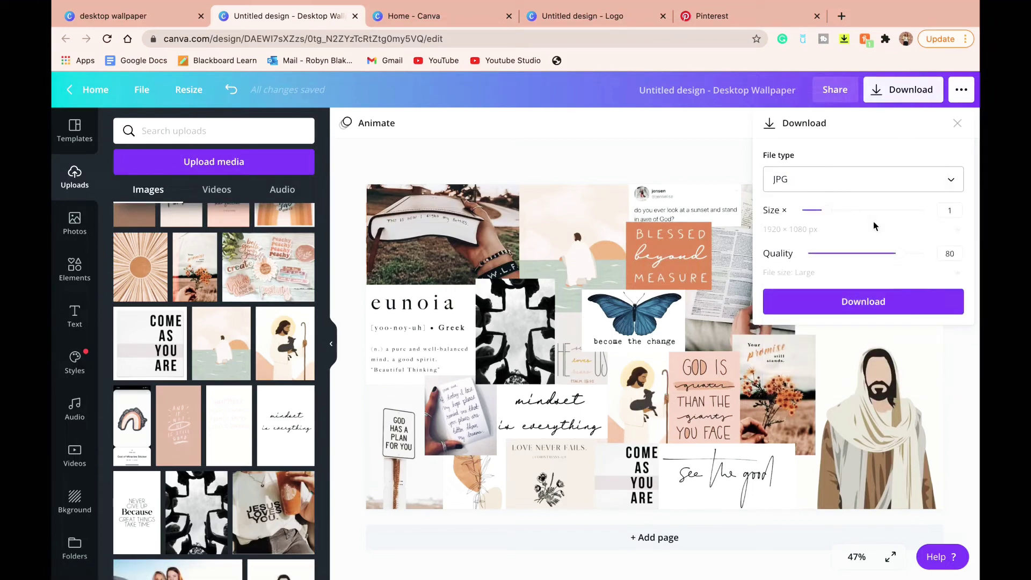
pyautogui.click(918, 254)
pyautogui.click(863, 304)
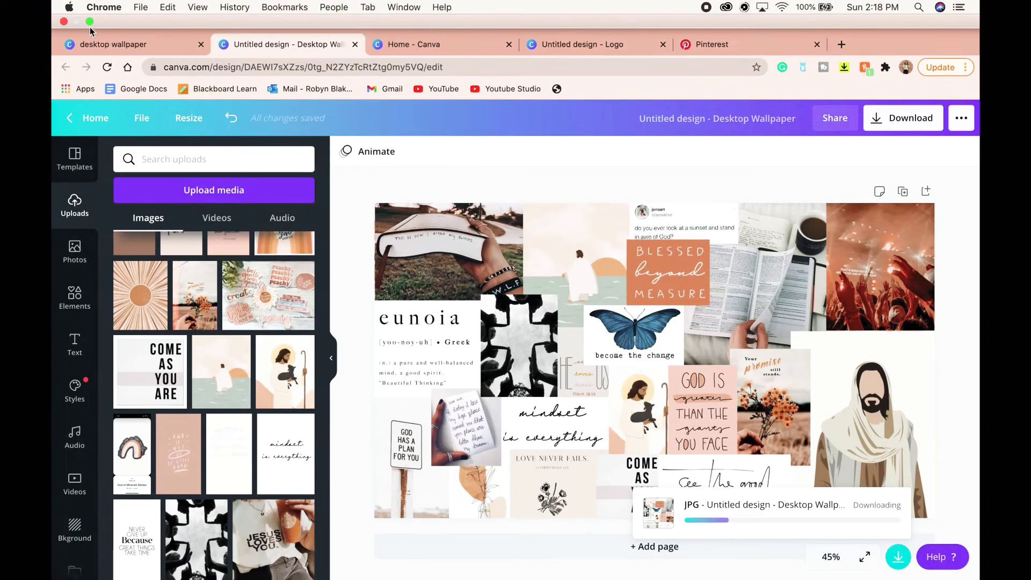
# - Open Untitled design.jpg from the Downloads stack and set it as the desktop picture
pyautogui.click(90, 23)
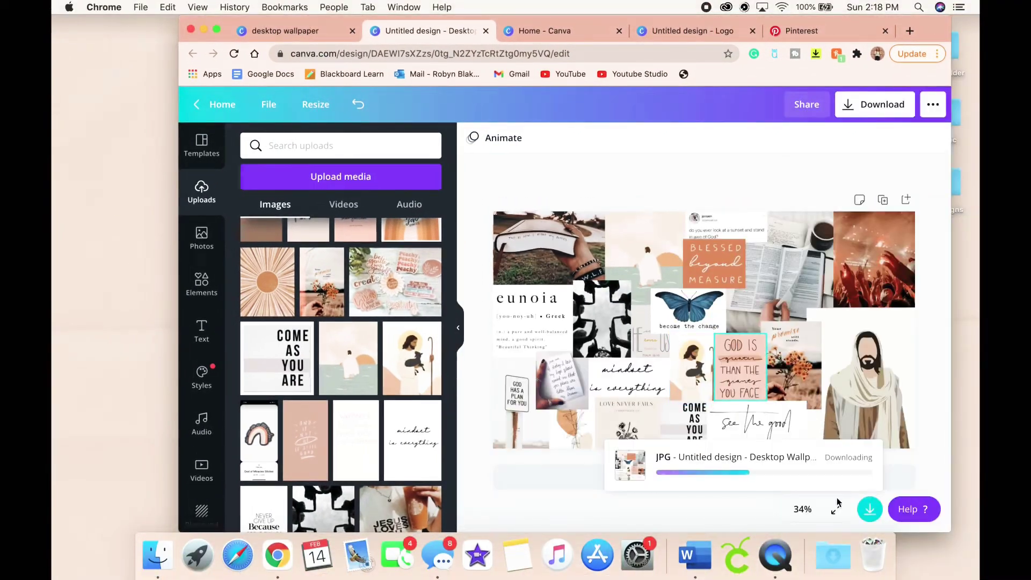
pyautogui.click(851, 549)
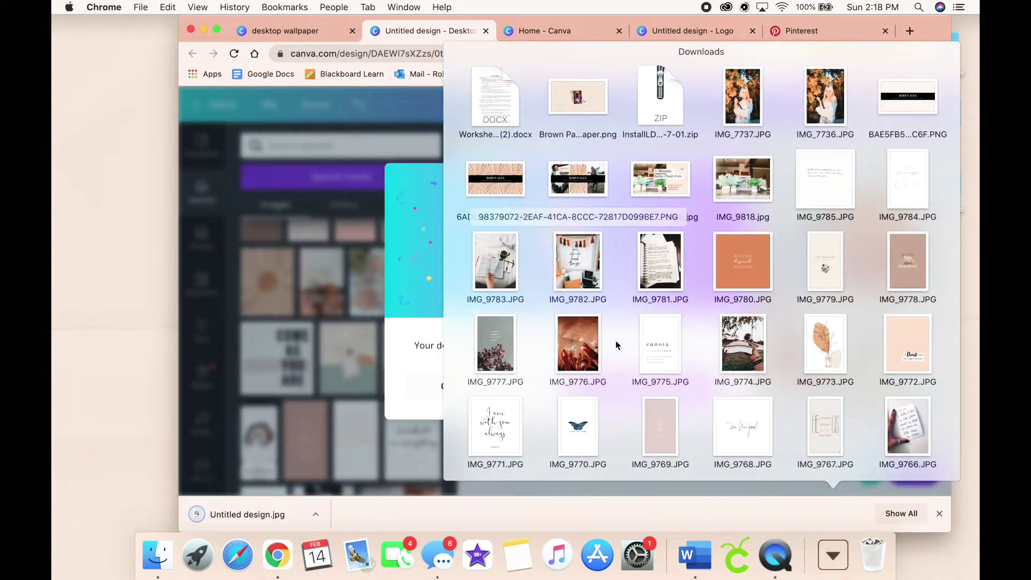
pyautogui.click(824, 557)
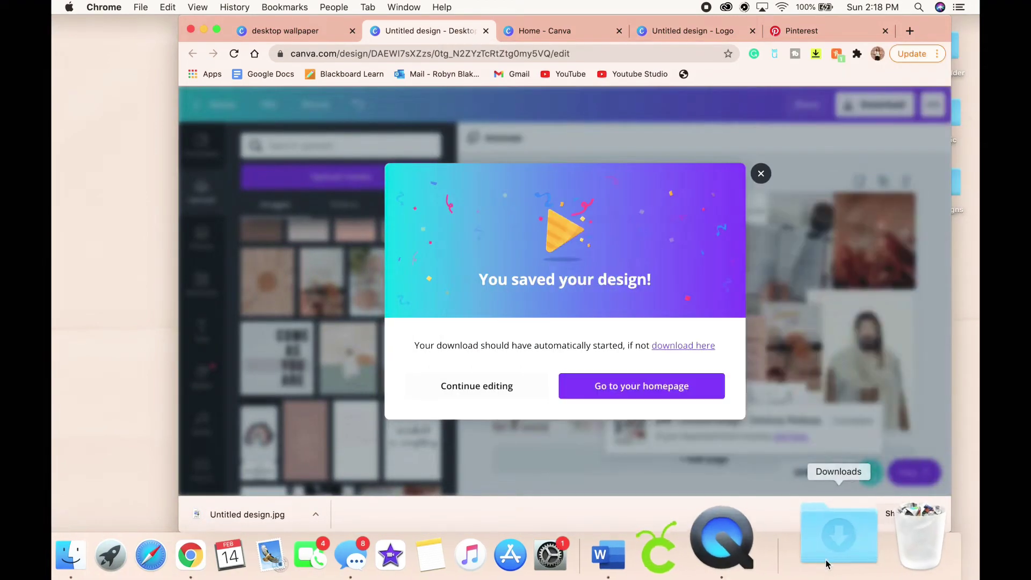
pyautogui.click(824, 559)
pyautogui.click(505, 71)
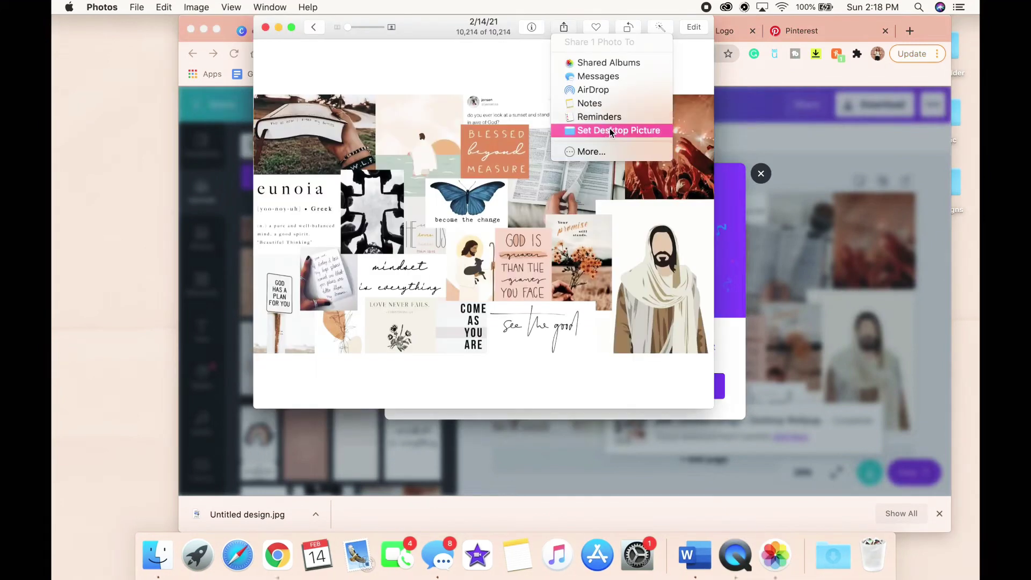
pyautogui.click(609, 130)
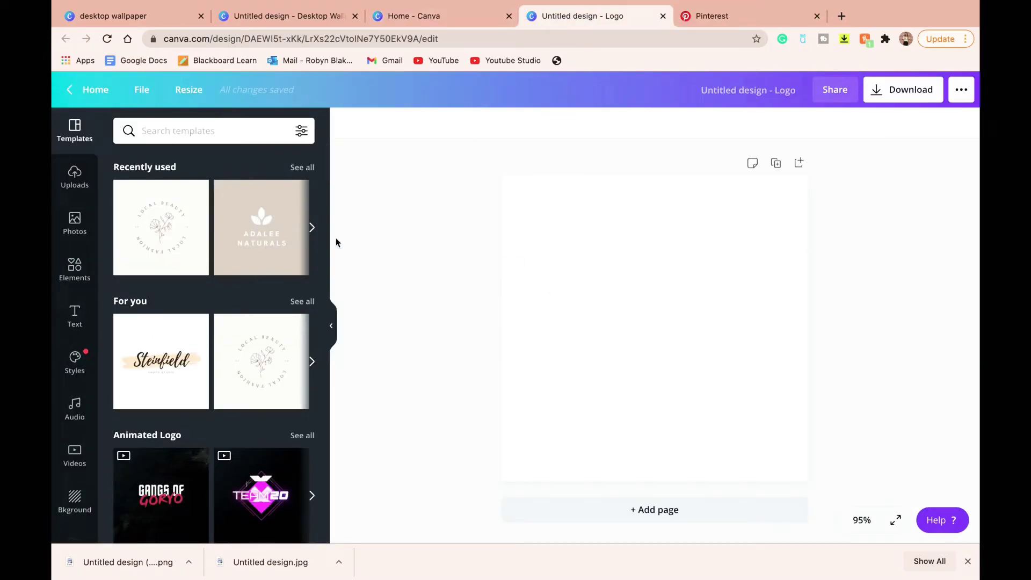
# - Show all Organic Rainbows graphics from the Elements library and scroll through the results
pyautogui.click(312, 227)
pyautogui.click(288, 227)
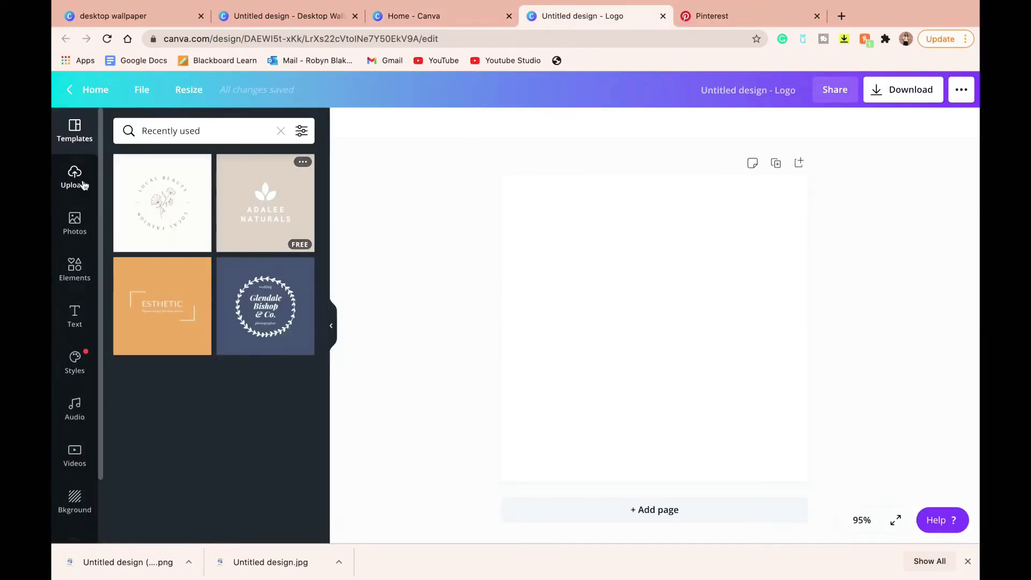
pyautogui.click(75, 271)
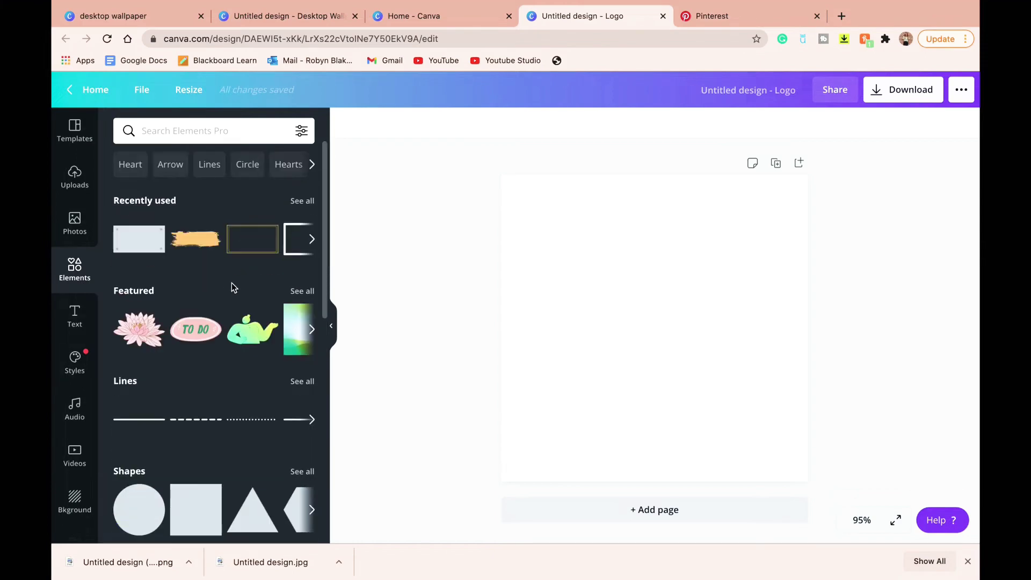
pyautogui.scroll(-10, 231, 288)
pyautogui.scroll(-10, 232, 288)
pyautogui.scroll(10, 232, 288)
pyautogui.scroll(-12, 232, 288)
pyautogui.scroll(-3, 231, 283)
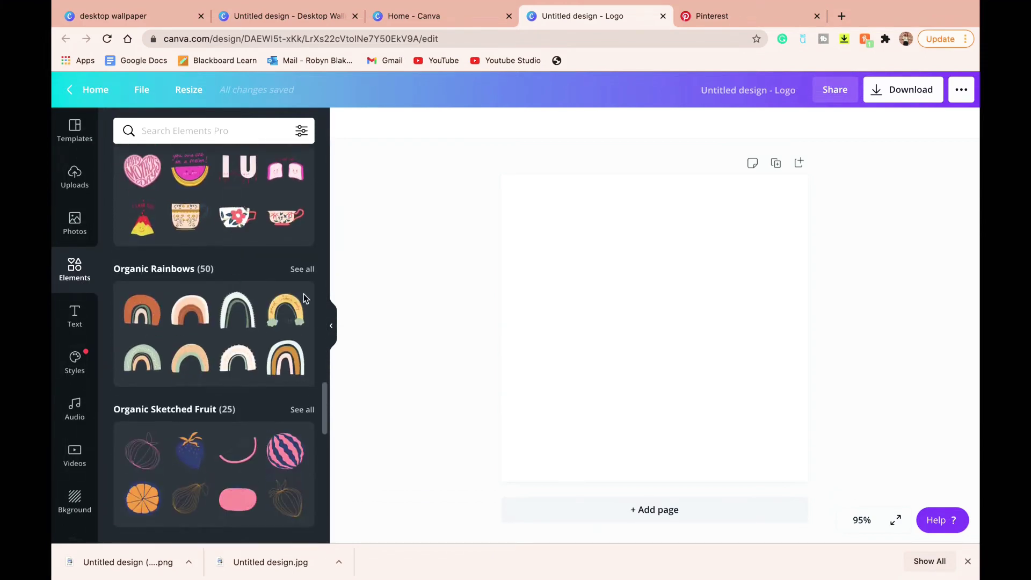
pyautogui.click(301, 270)
pyautogui.scroll(-10, 231, 226)
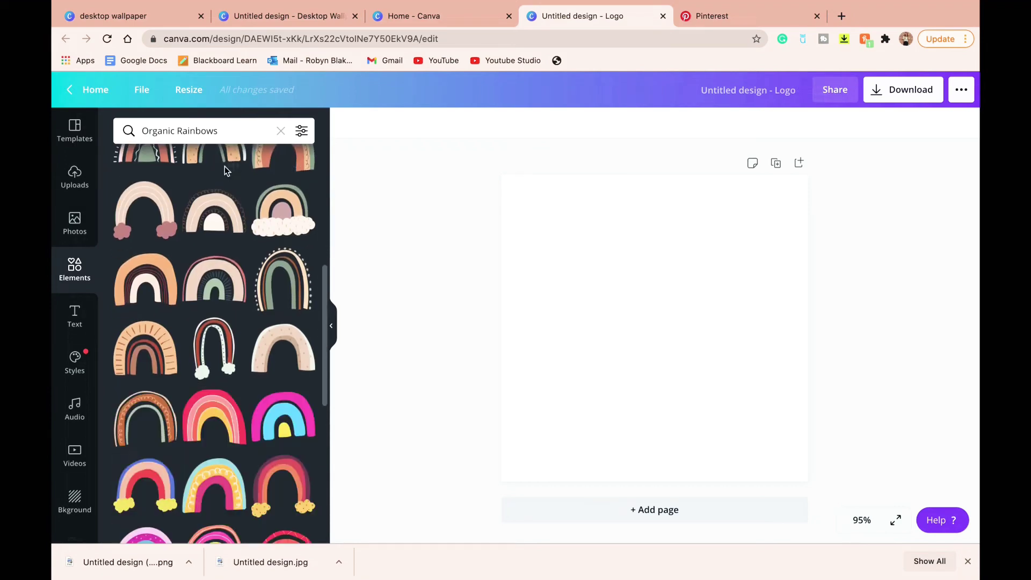
pyautogui.scroll(12, 225, 170)
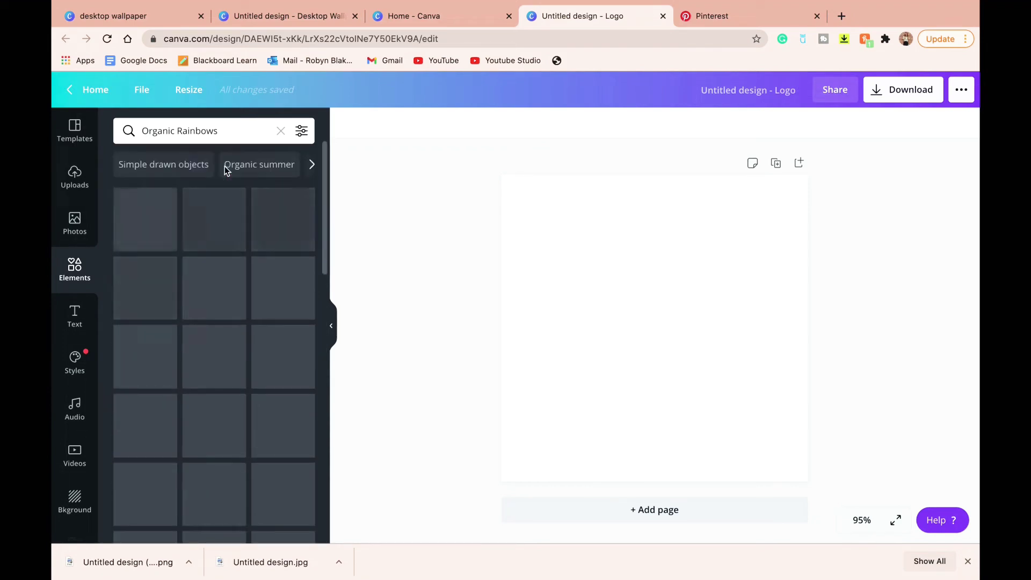
pyautogui.scroll(-1, 246, 215)
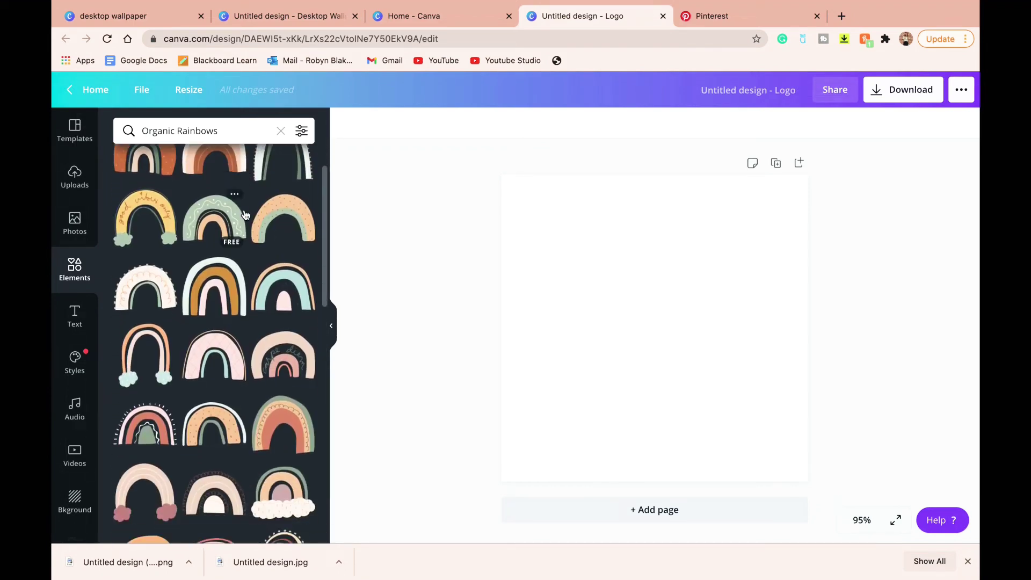
pyautogui.scroll(-5, 245, 215)
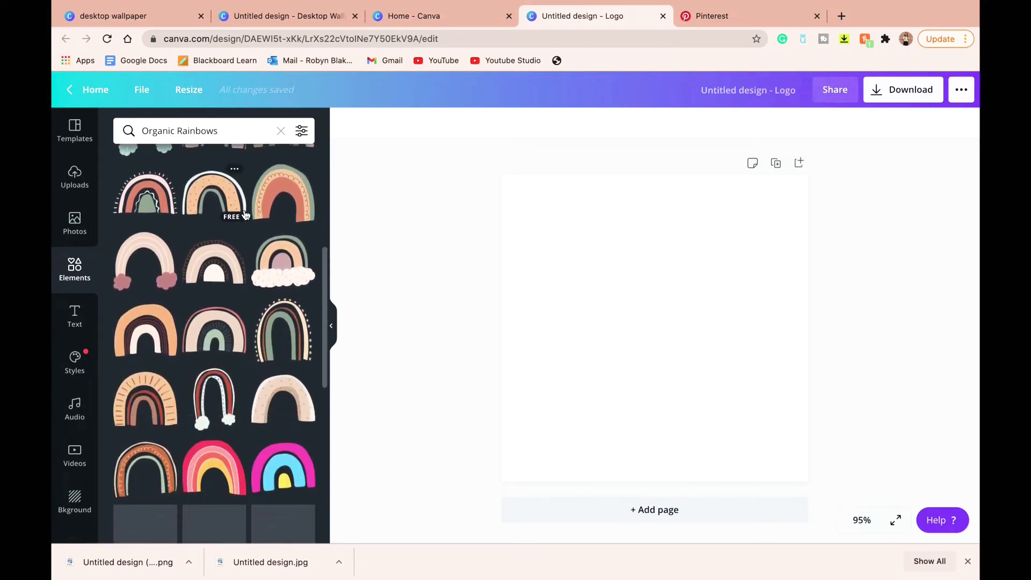
pyautogui.scroll(-1, 246, 216)
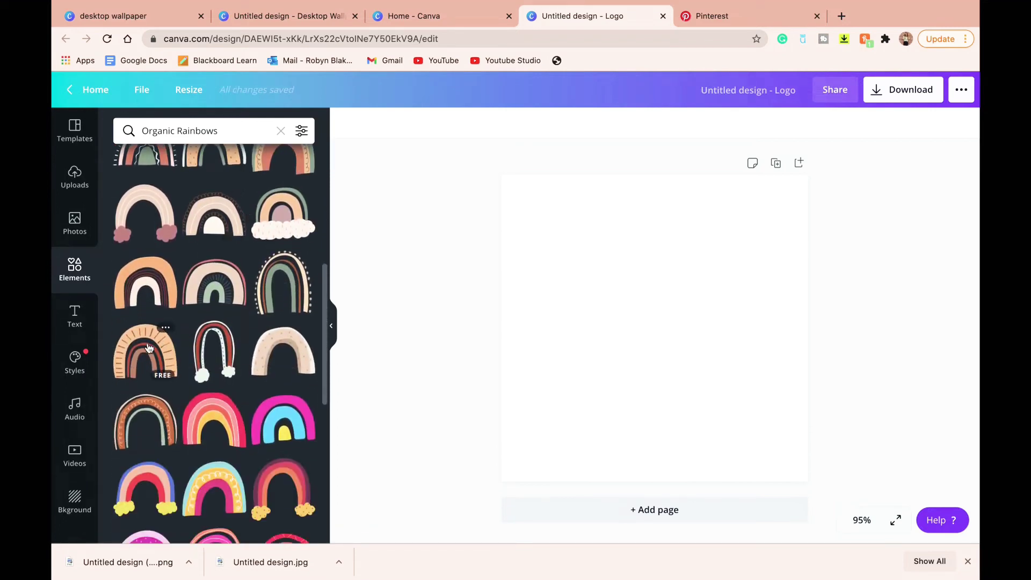
# - Add the striped peach rainbow and enlarge it to fill the centre of the page
pyautogui.click(148, 350)
pyautogui.moveTo(591, 275); pyautogui.dragTo(498, 194)
pyautogui.moveTo(716, 380); pyautogui.dragTo(799, 451)
pyautogui.moveTo(701, 358); pyautogui.dragTo(707, 350)
pyautogui.moveTo(806, 195); pyautogui.dragTo(803, 197)
pyautogui.moveTo(670, 273); pyautogui.dragTo(670, 274)
pyautogui.click(926, 143)
# - Download the peach rainbow as a PNG with transparent background, then delete it
pyautogui.click(962, 90)
pyautogui.click(785, 192)
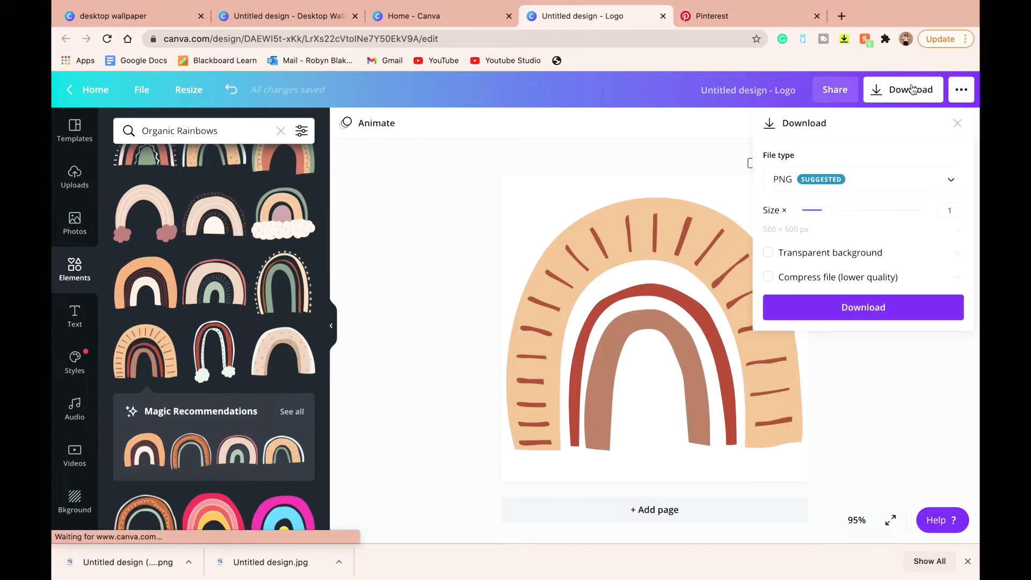
pyautogui.click(769, 253)
pyautogui.click(824, 313)
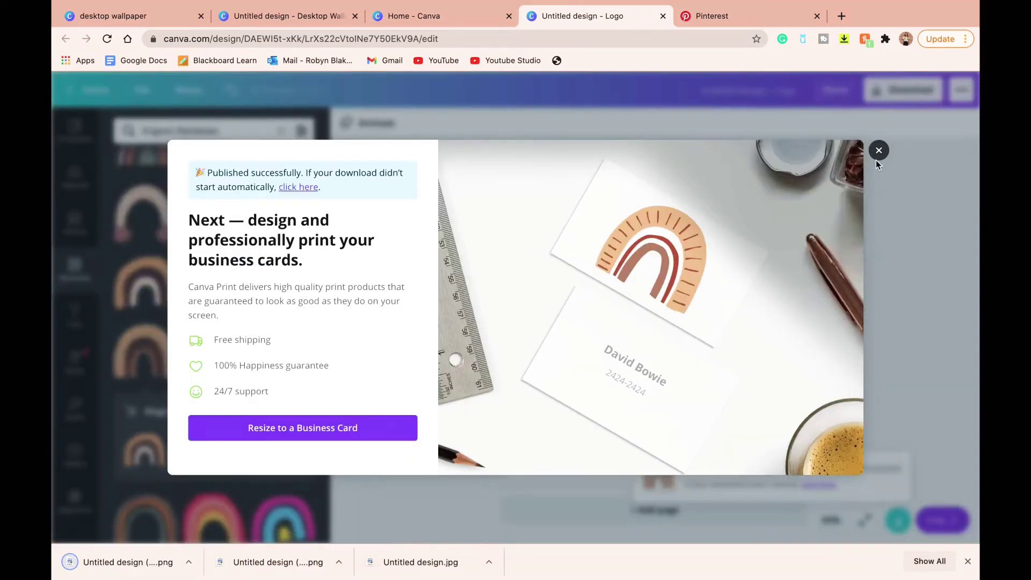
pyautogui.click(881, 155)
pyautogui.click(703, 274)
pyautogui.press('Delete')
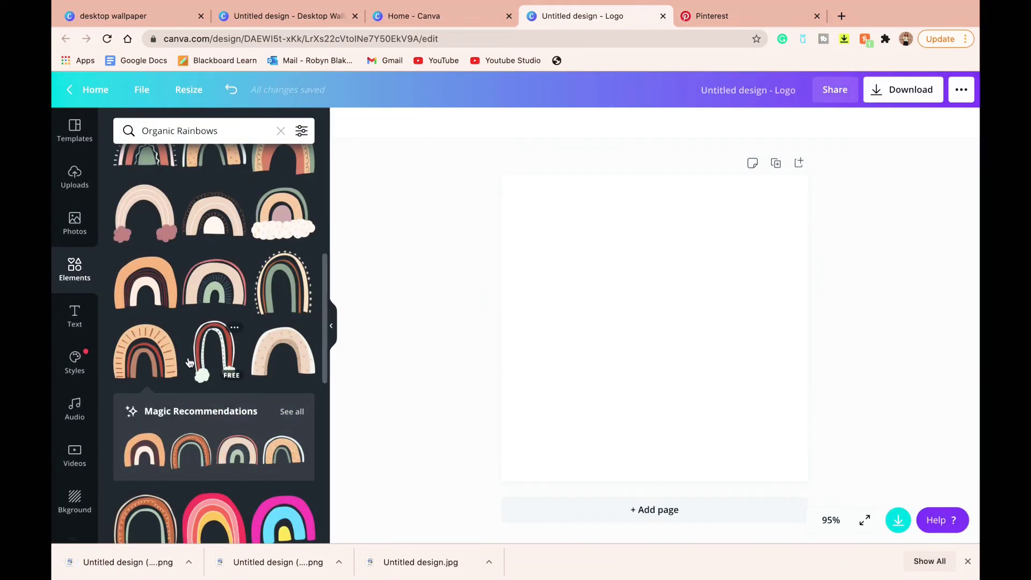
# - Add a second rainbow, enlarge it to about 501 by 363, and download it as PNG
pyautogui.click(214, 283)
pyautogui.moveTo(585, 268); pyautogui.dragTo(541, 170)
pyautogui.moveTo(716, 370); pyautogui.dragTo(806, 436)
pyautogui.click(913, 90)
pyautogui.click(857, 304)
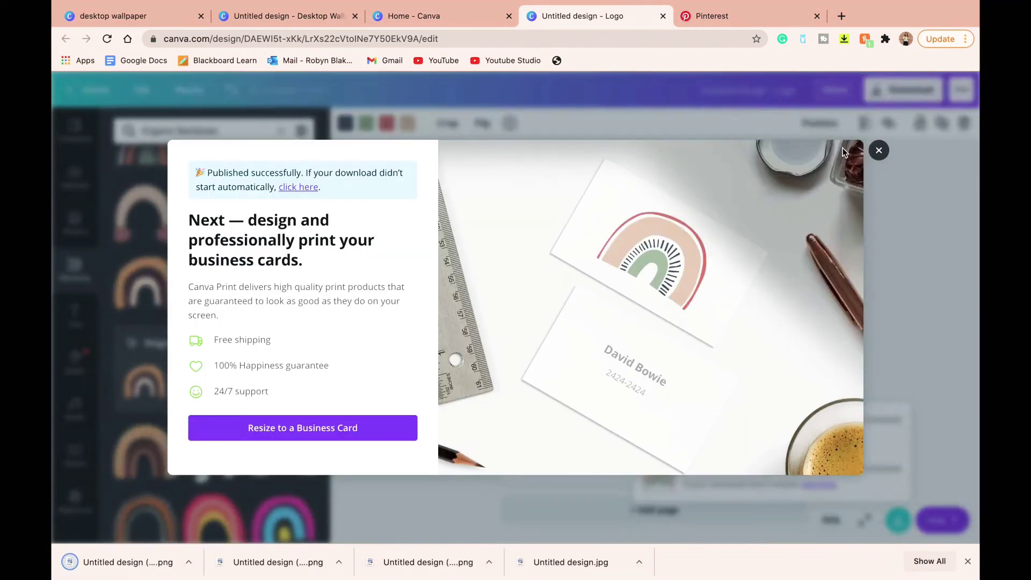
pyautogui.click(879, 150)
# - Add the green rainbow and delete the large rainbow from the page
pyautogui.scroll(8, 250, 231)
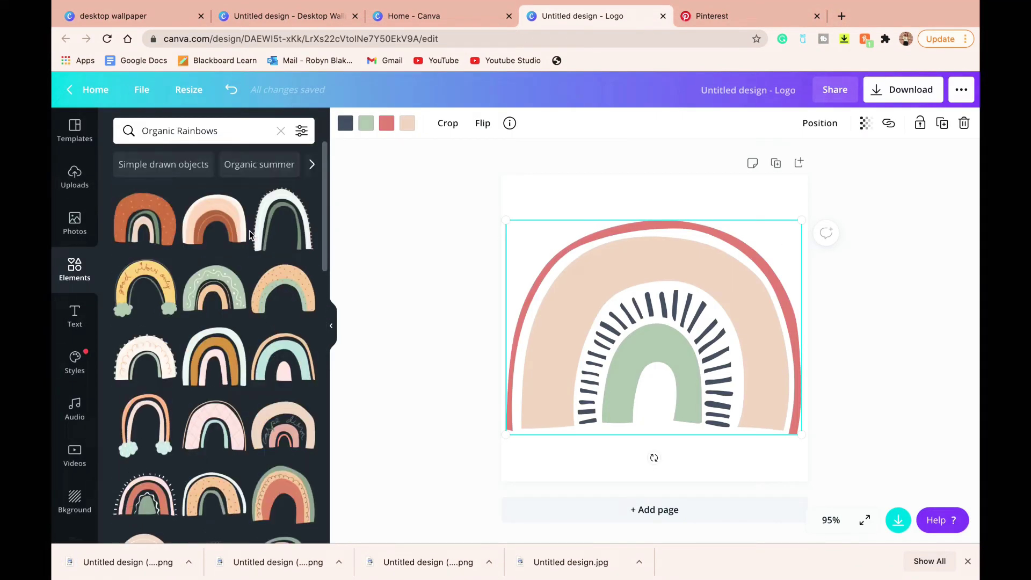
pyautogui.click(215, 289)
pyautogui.click(675, 246)
pyautogui.press('Delete')
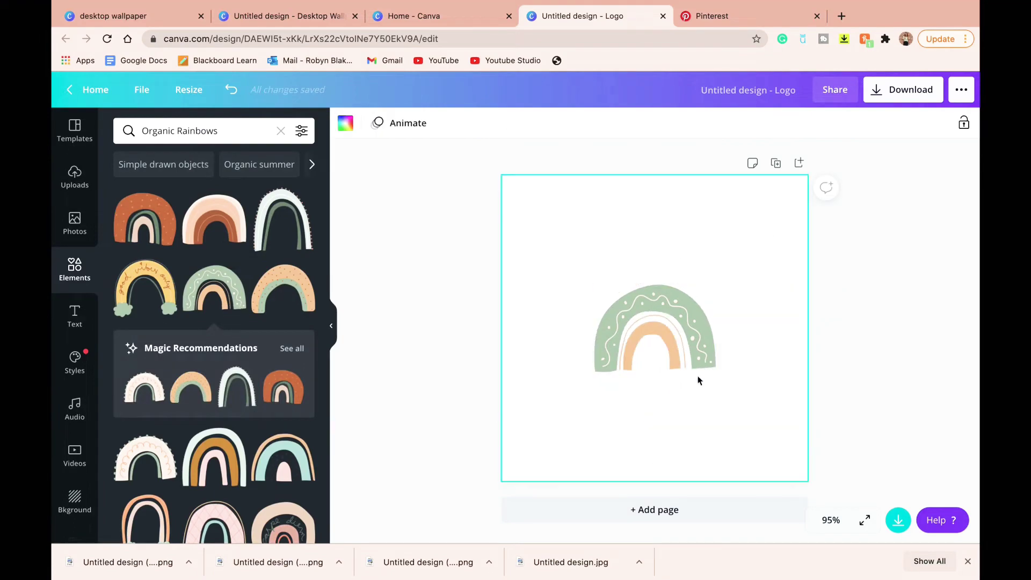
# - Paste the green rainbow image as the untitled folder's icon via Get Info
pyautogui.click(693, 361)
pyautogui.moveTo(592, 287); pyautogui.dragTo(532, 221)
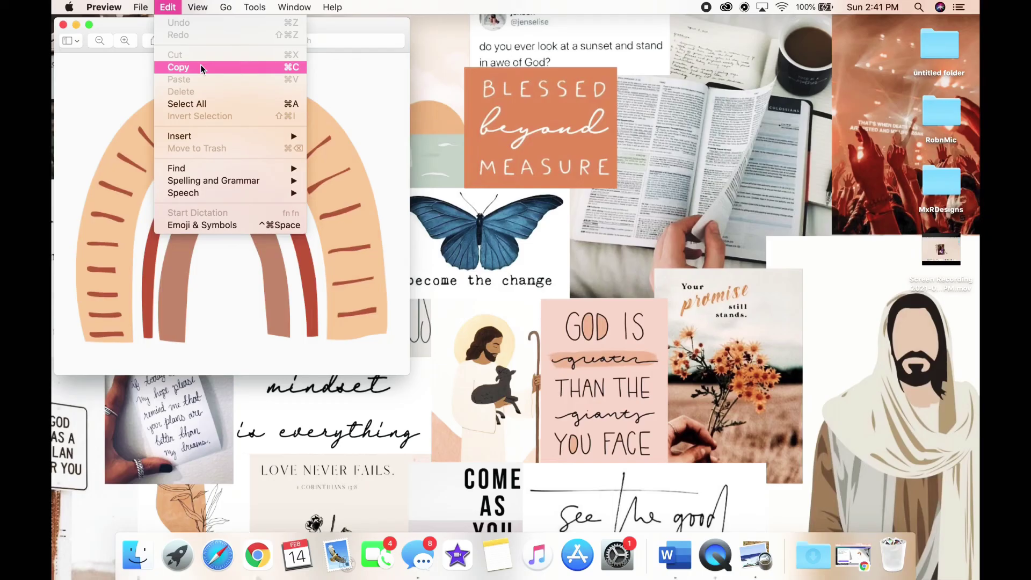
pyautogui.click(183, 64)
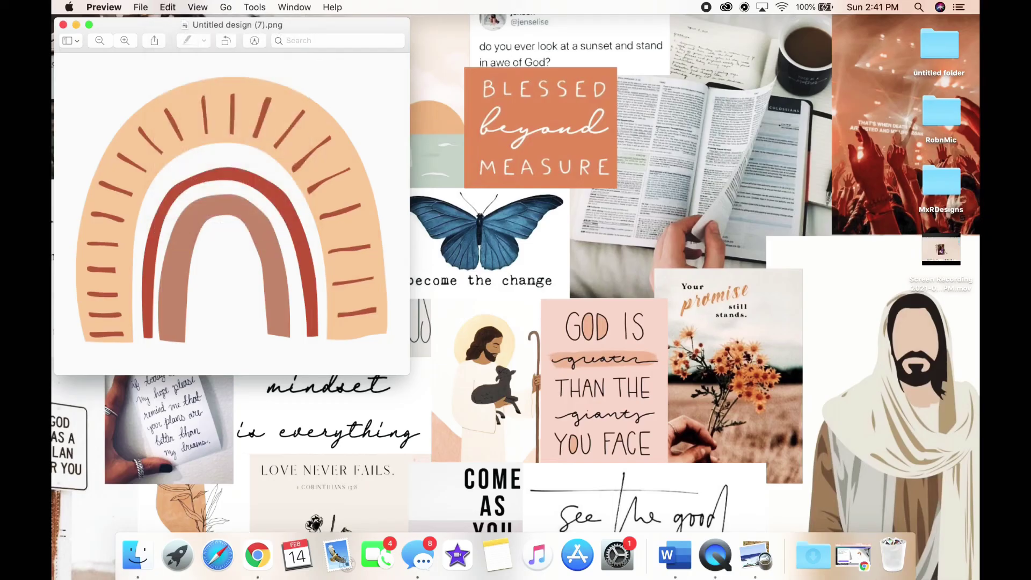
pyautogui.rightClick(933, 44)
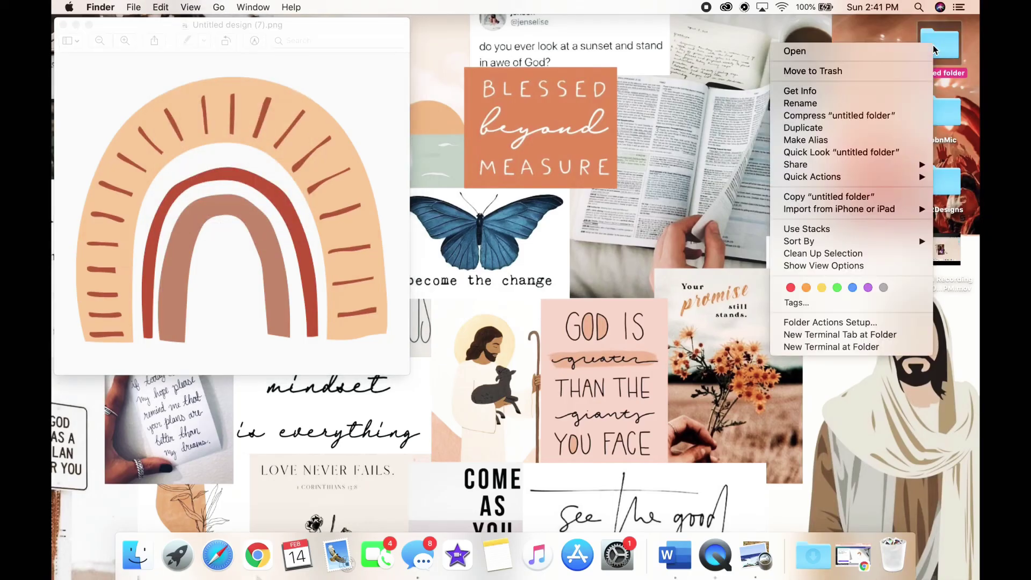
pyautogui.click(863, 98)
pyautogui.press('super+i')
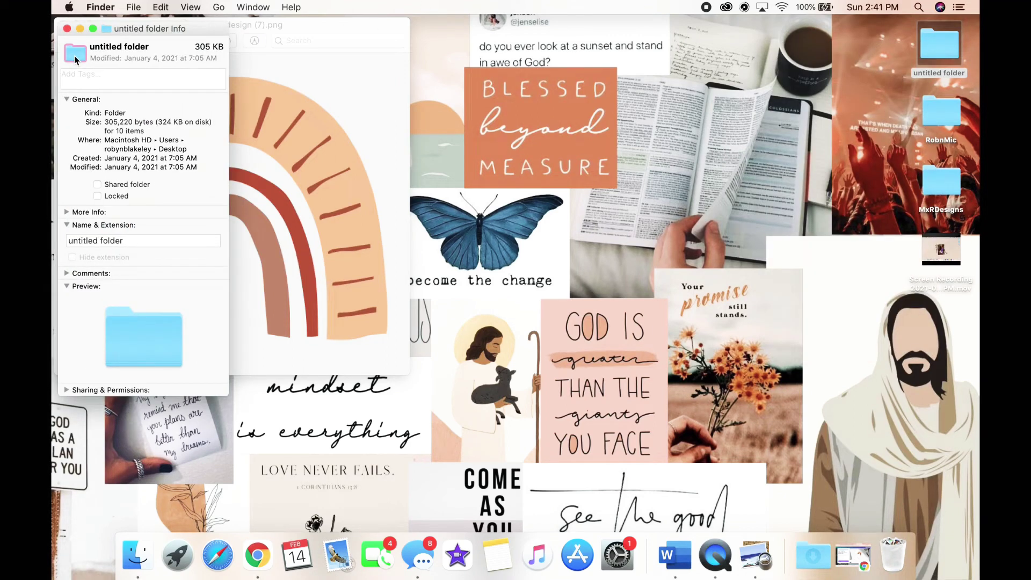
pyautogui.press('super+v')
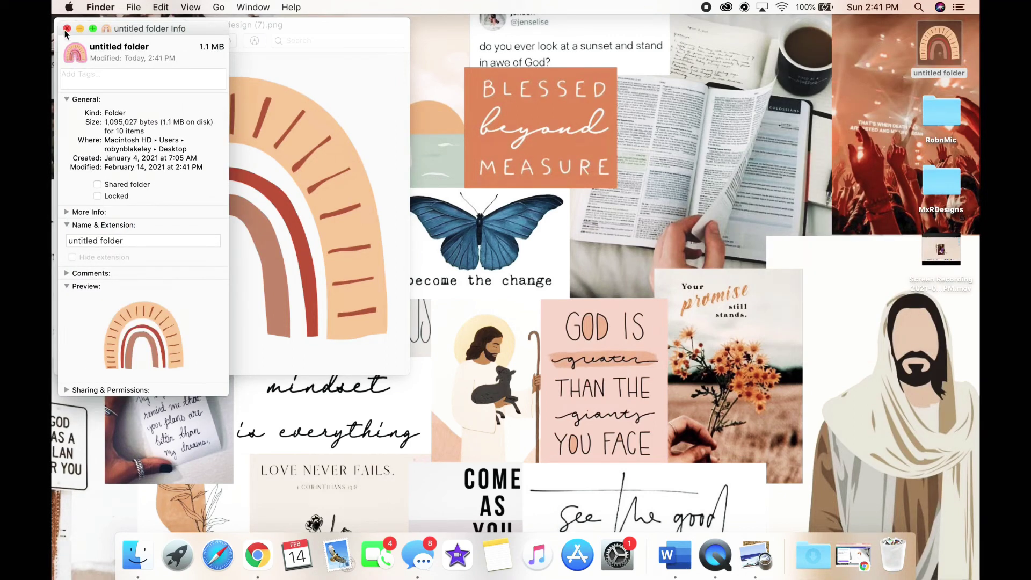
pyautogui.press('super+w')
pyautogui.click(63, 24)
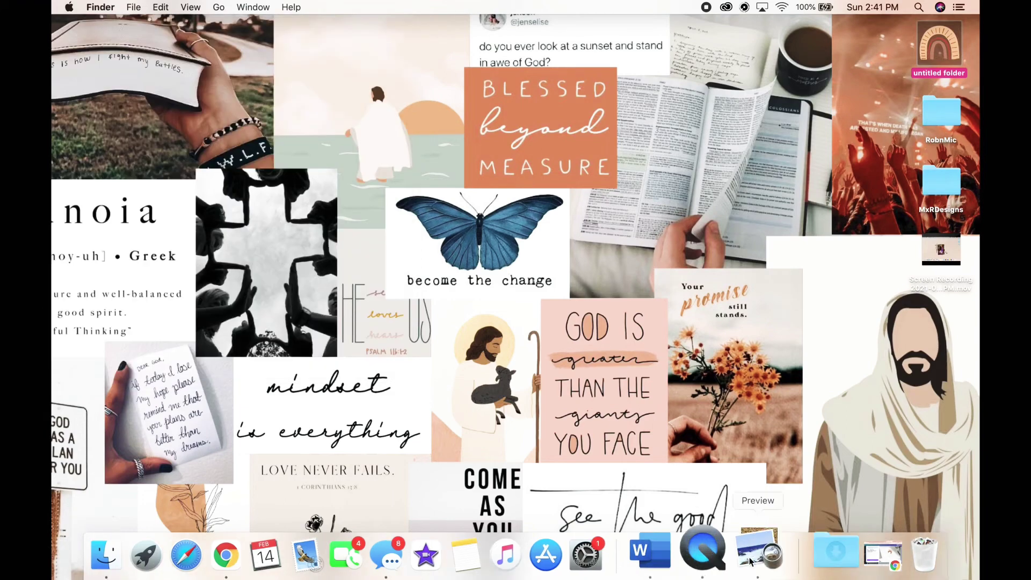
# - Copy the rainbow in Untitled design (8).png and paste it as RobnMic's icon
pyautogui.click(813, 555)
pyautogui.click(491, 96)
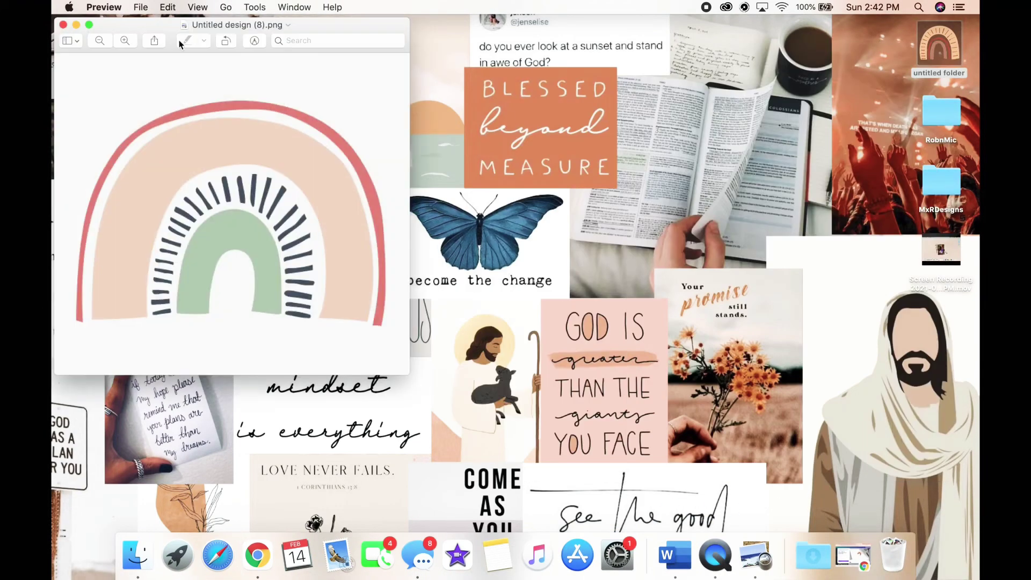
pyautogui.click(168, 7)
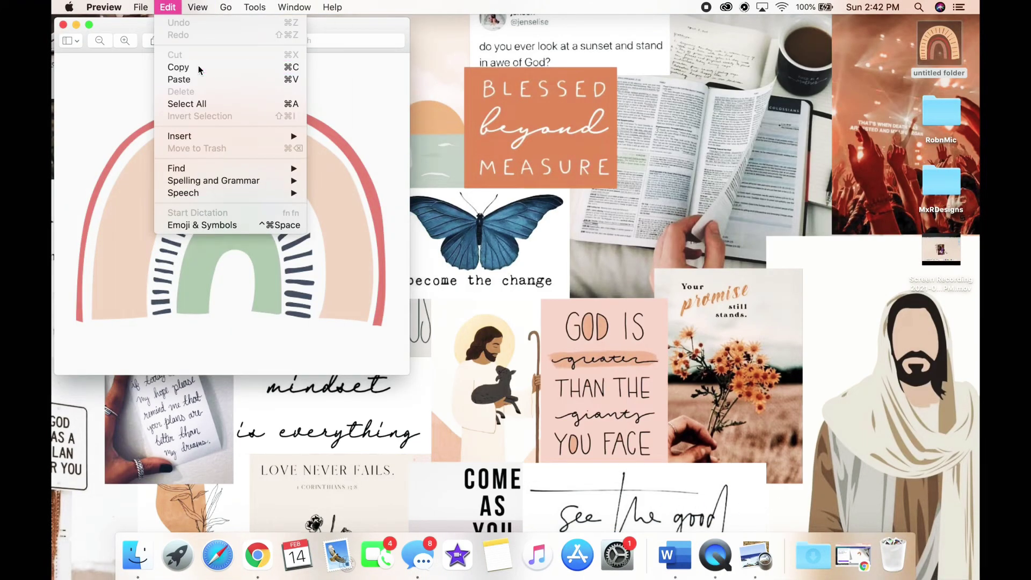
pyautogui.click(936, 110)
pyautogui.rightClick(943, 121)
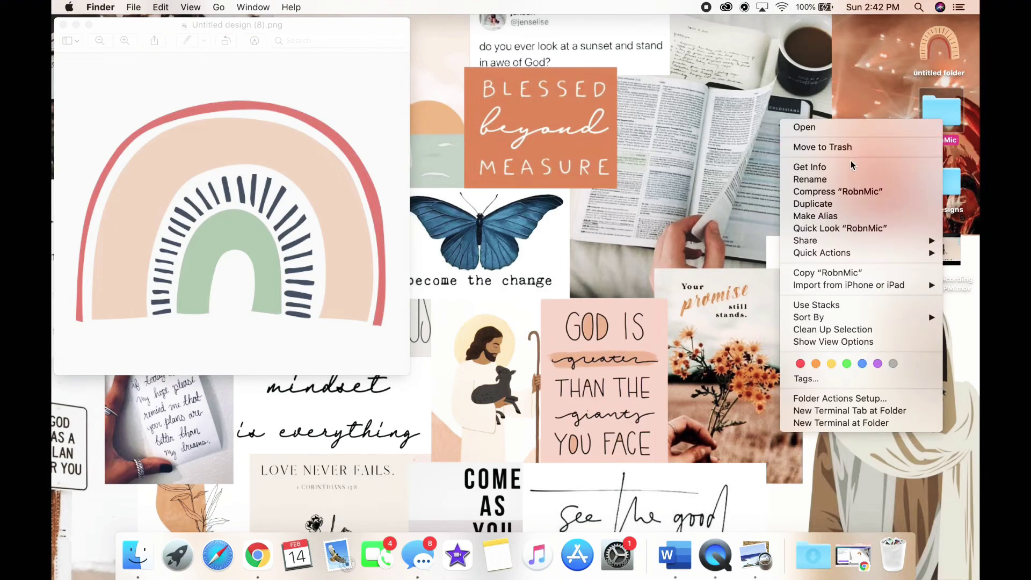
pyautogui.click(850, 179)
pyautogui.rightClick(950, 116)
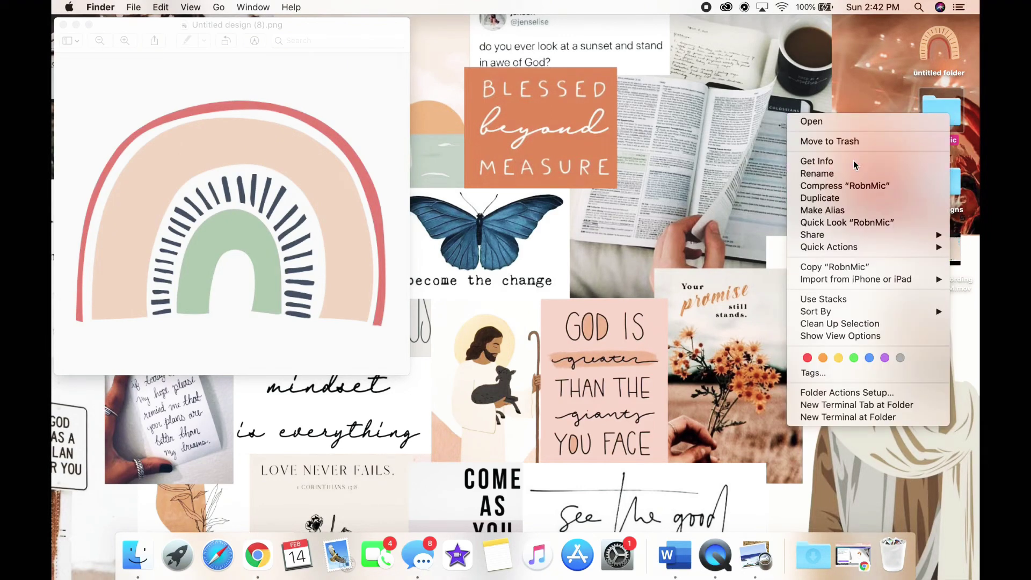
pyautogui.click(818, 161)
pyautogui.press('super+v')
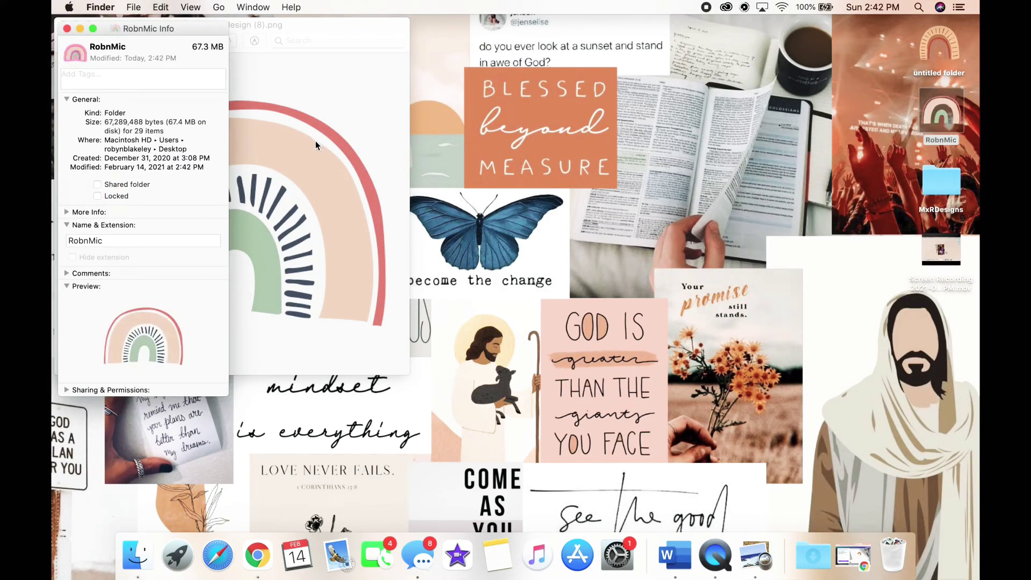
pyautogui.click(595, 137)
pyautogui.click(952, 179)
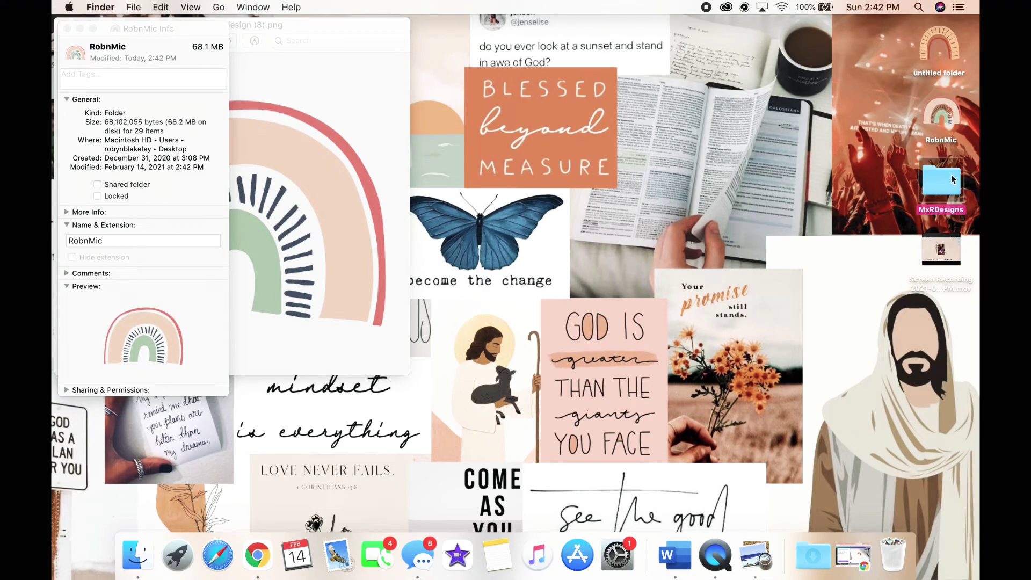
pyautogui.click(67, 29)
pyautogui.click(68, 29)
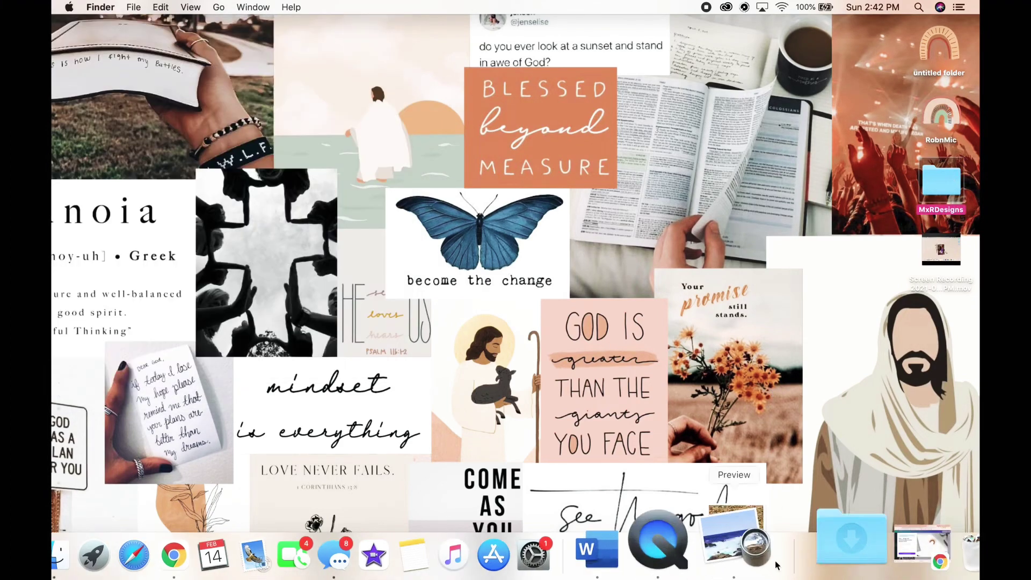
# - Copy the rainbow from Untitled design (9).png and select MxRDesigns' icon in Get Info
pyautogui.click(813, 556)
pyautogui.click(497, 97)
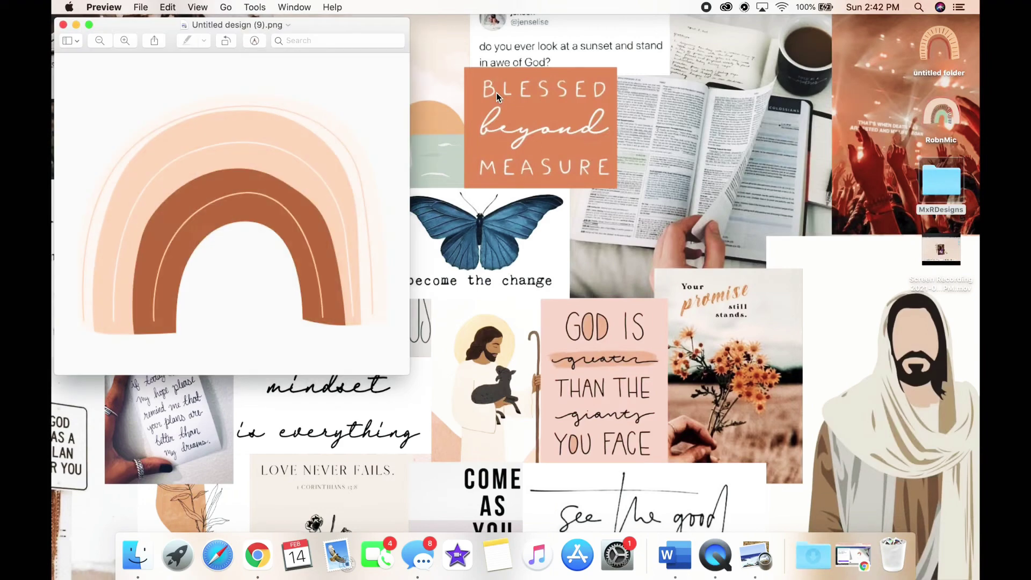
pyautogui.click(168, 7)
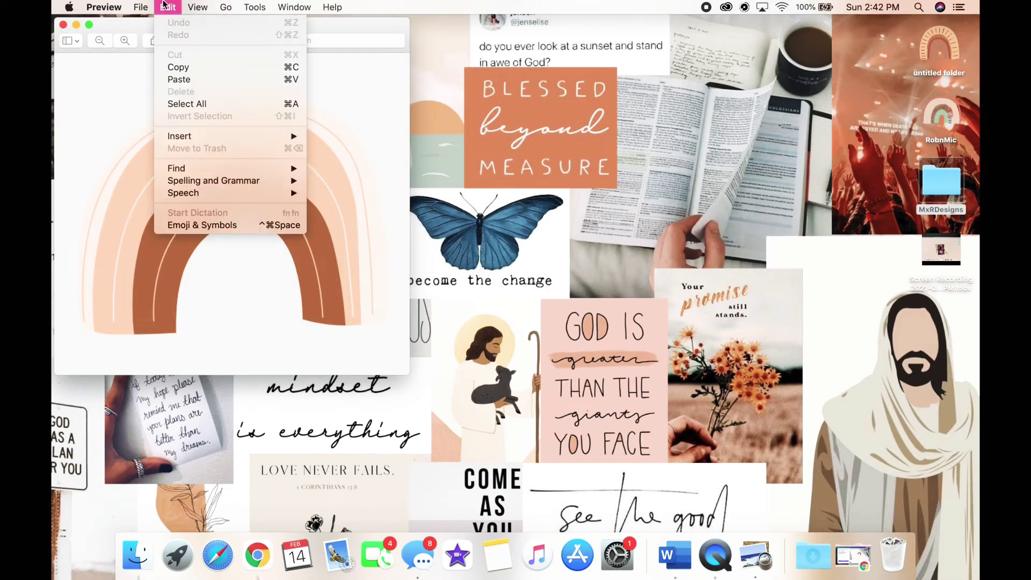
pyautogui.click(169, 67)
pyautogui.click(63, 25)
pyautogui.rightClick(923, 186)
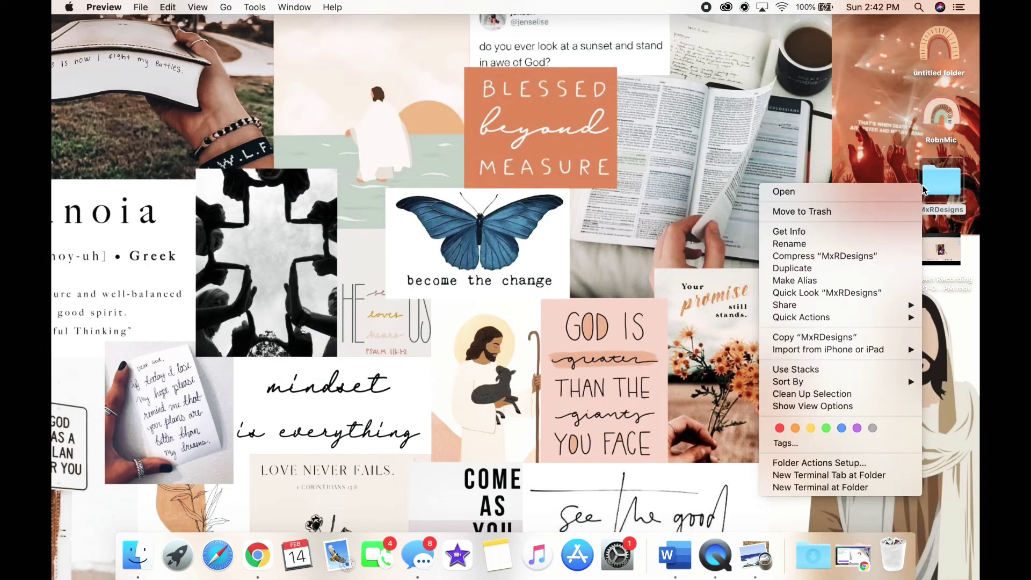
pyautogui.click(845, 228)
pyautogui.click(79, 56)
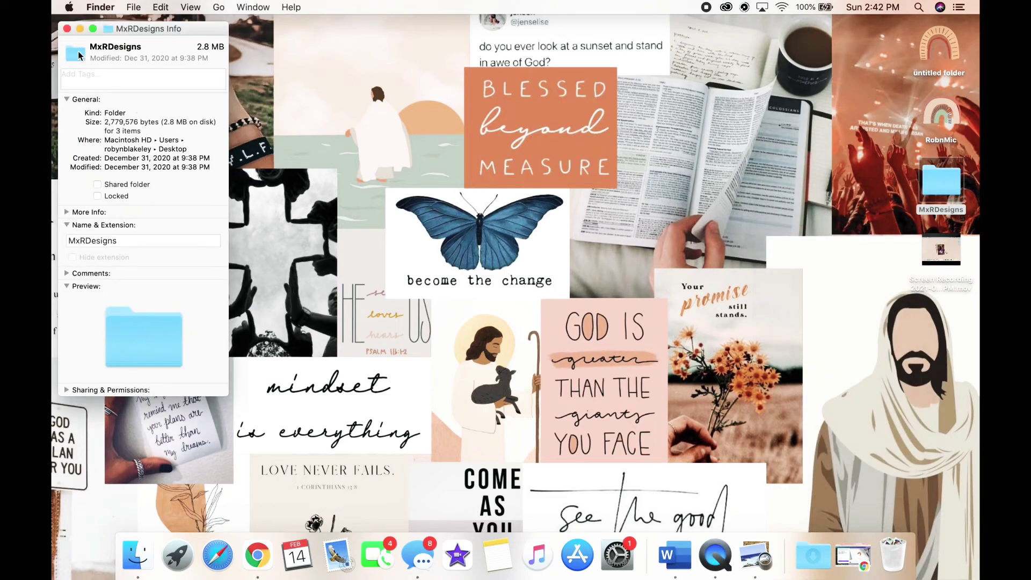
# - Paste the rainbow as MxRDesigns' icon, then type 'MxR DESIGNS' in the Typewriter font
pyautogui.press('super+v')
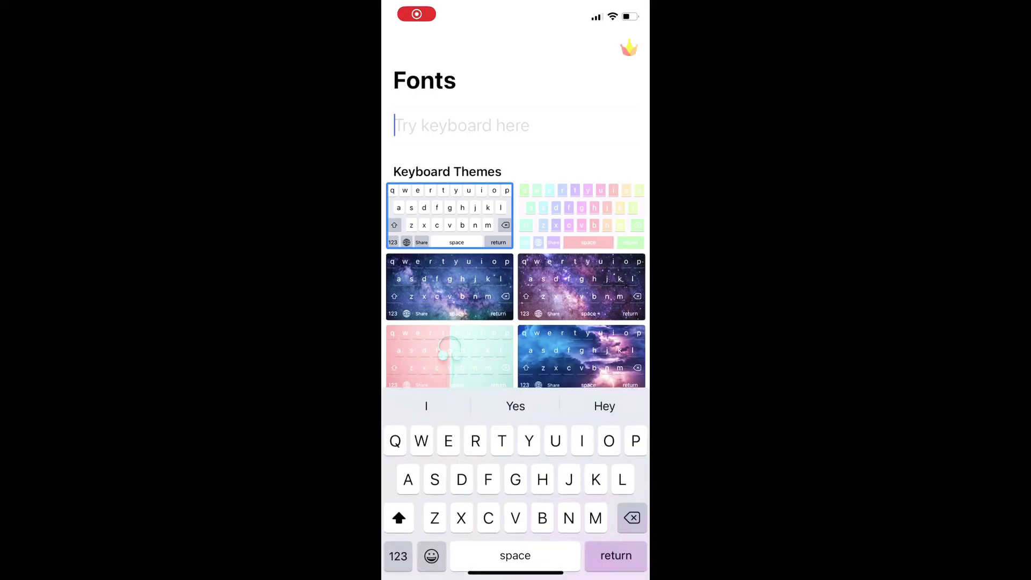
pyautogui.write('true')
pyautogui.scroll(-5, 515, 268)
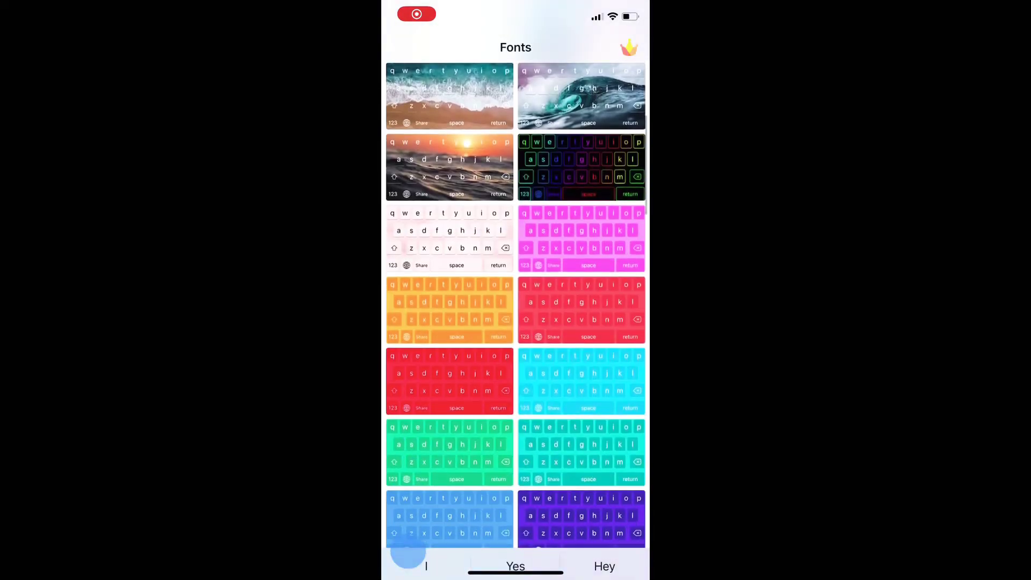
pyautogui.moveTo(516, 572); pyautogui.dragTo(515, 129)
pyautogui.write('MxR')
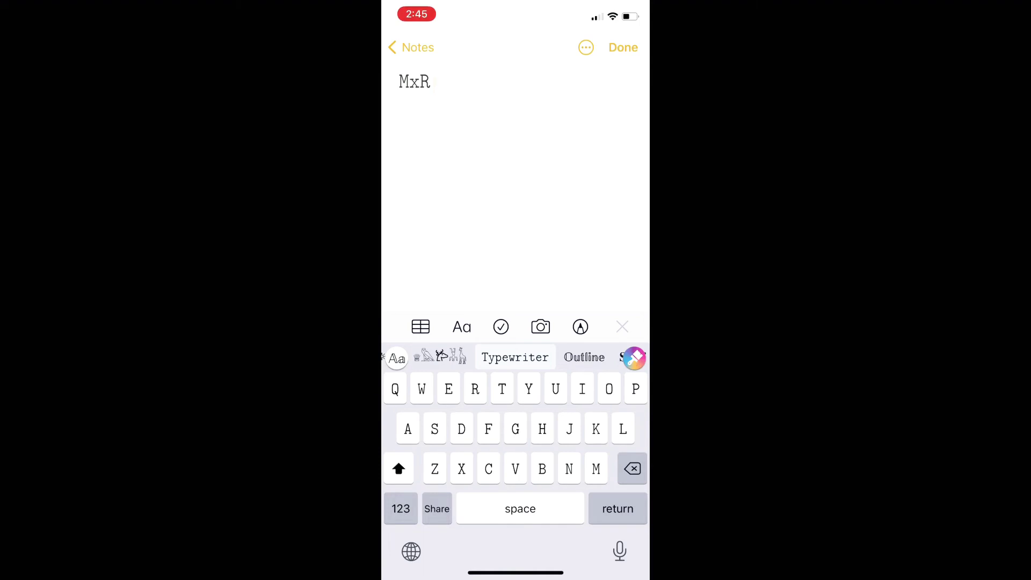
pyautogui.write(' DESIFN')
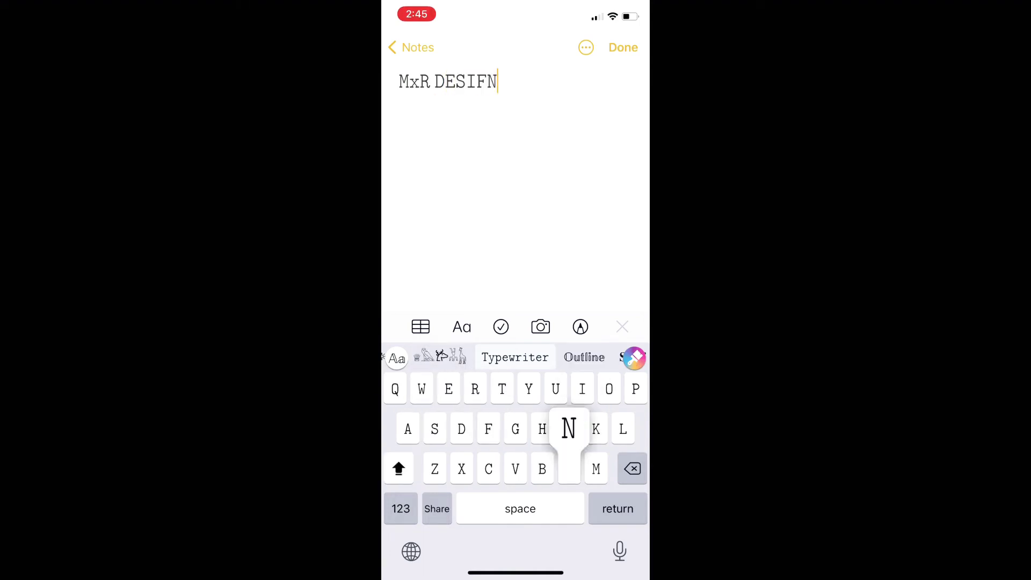
pyautogui.press('BackSpace')
pyautogui.press('BackSpace')
pyautogui.write('GNS')
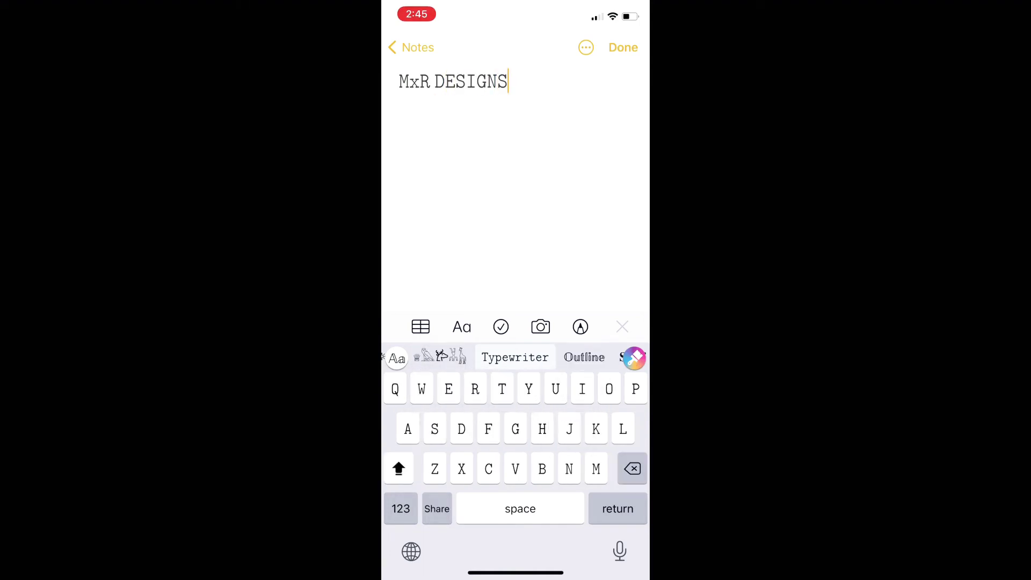
# - Select and copy the text 'MxR DESIGNS' in the note
pyautogui.click(508, 82)
pyautogui.click(426, 115)
pyautogui.moveTo(435, 67); pyautogui.dragTo(399, 67)
pyautogui.click(454, 119)
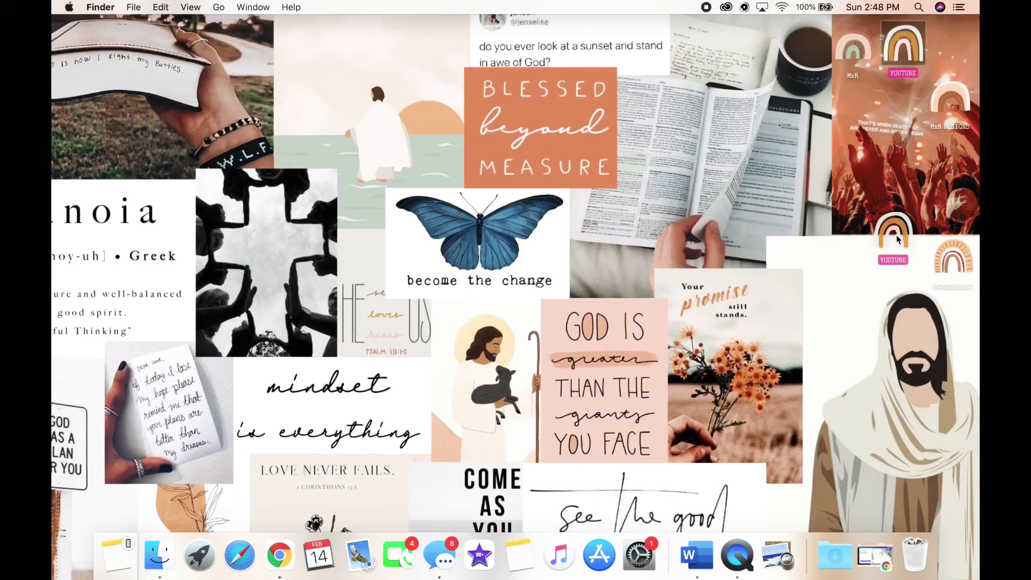
# - Line up the YOUTUBE, MxR DESIGNS and MxR folders in the lower desktop row
pyautogui.moveTo(908, 264); pyautogui.dragTo(906, 263)
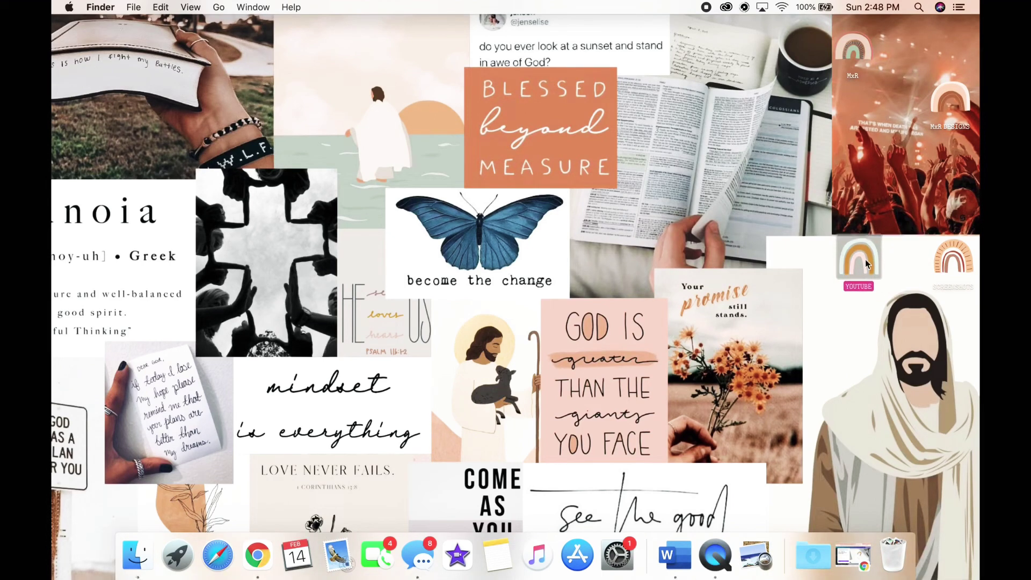
pyautogui.moveTo(950, 97); pyautogui.dragTo(924, 257)
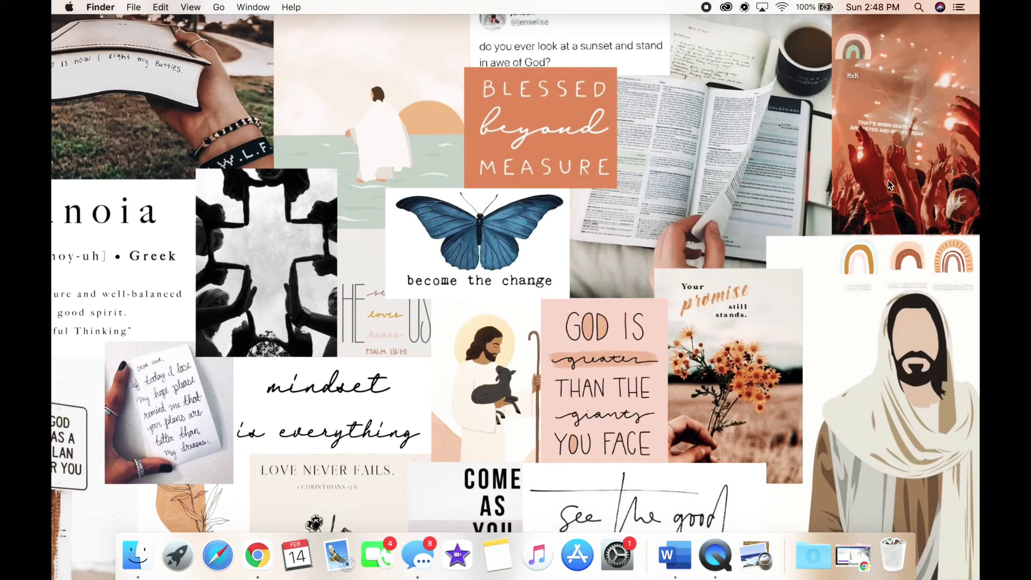
pyautogui.click(859, 260)
pyautogui.moveTo(863, 53); pyautogui.dragTo(865, 319)
pyautogui.click(949, 103)
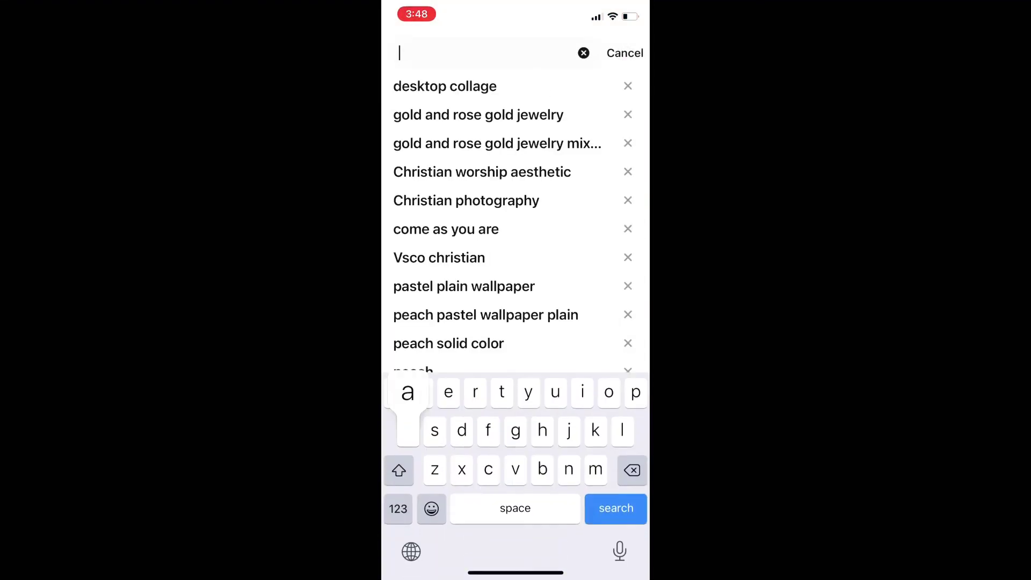
pyautogui.write('aes')
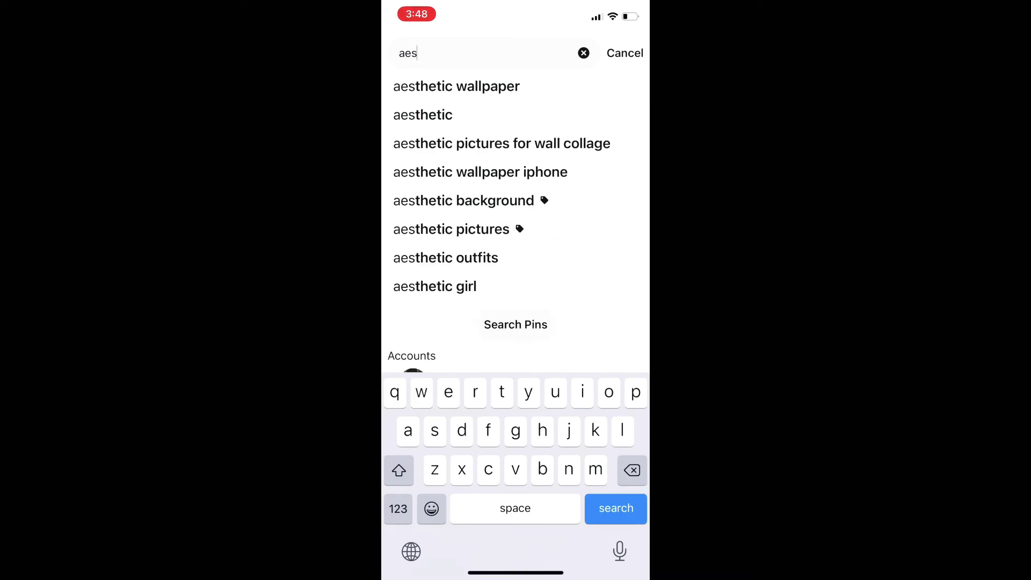
pyautogui.write('thetic ')
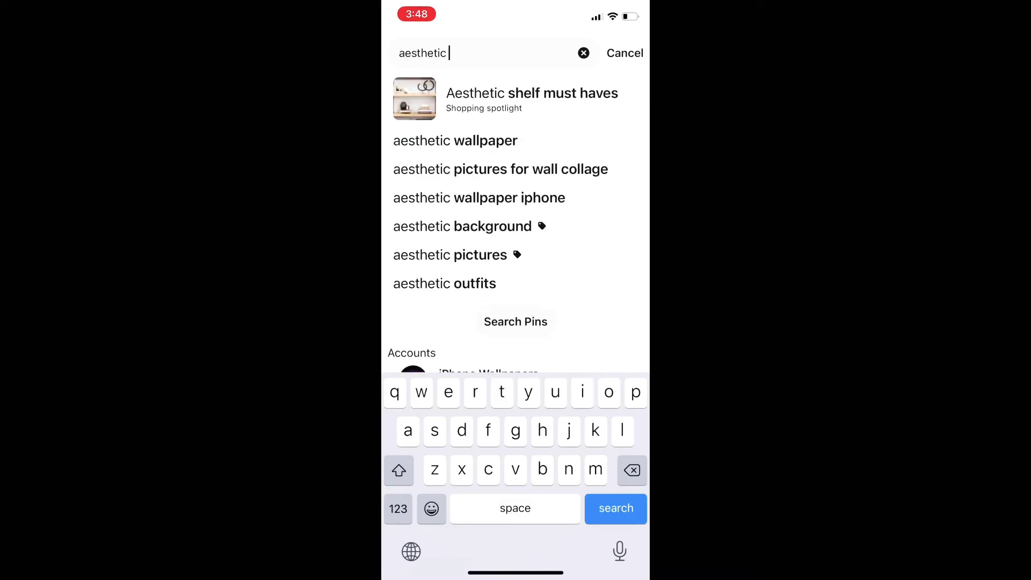
pyautogui.write('iso')
pyautogui.press('Return')
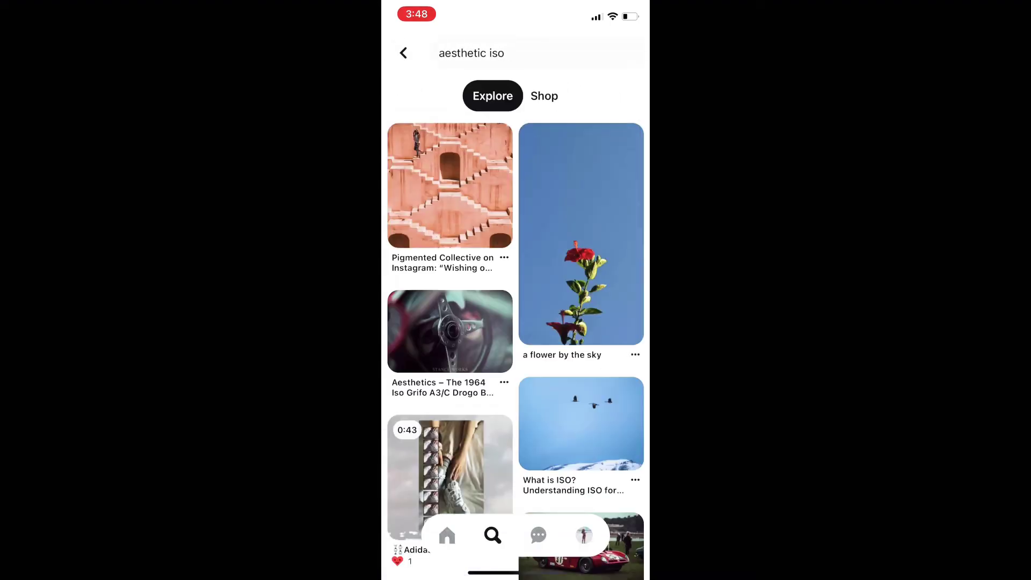
pyautogui.scroll(-5, 516, 344)
pyautogui.scroll(10, 516, 344)
pyautogui.click(516, 53)
pyautogui.write('homescreen')
pyautogui.press('Return')
pyautogui.scroll(-3, 516, 344)
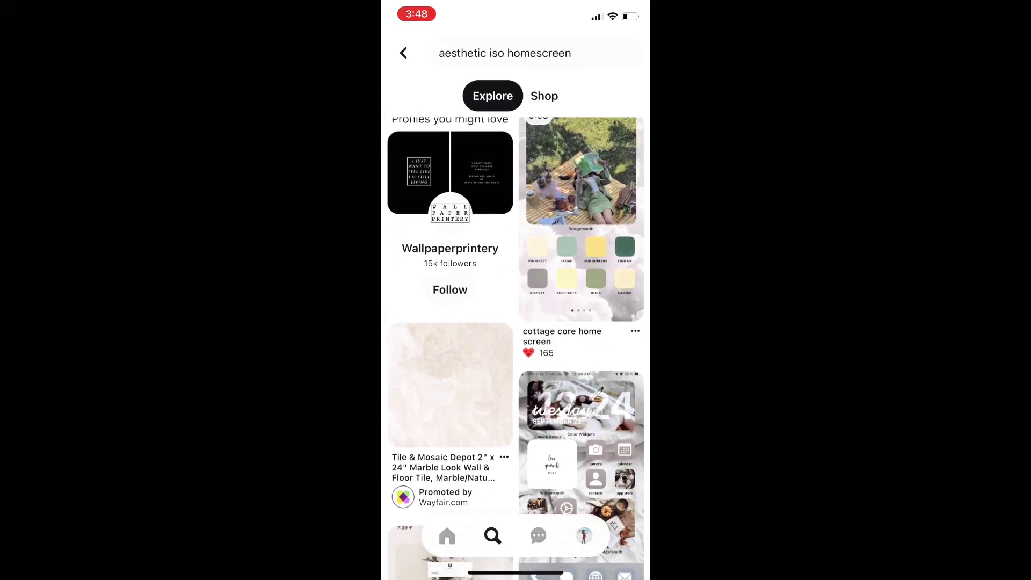
pyautogui.scroll(-5, 516, 348)
pyautogui.scroll(-8, 516, 344)
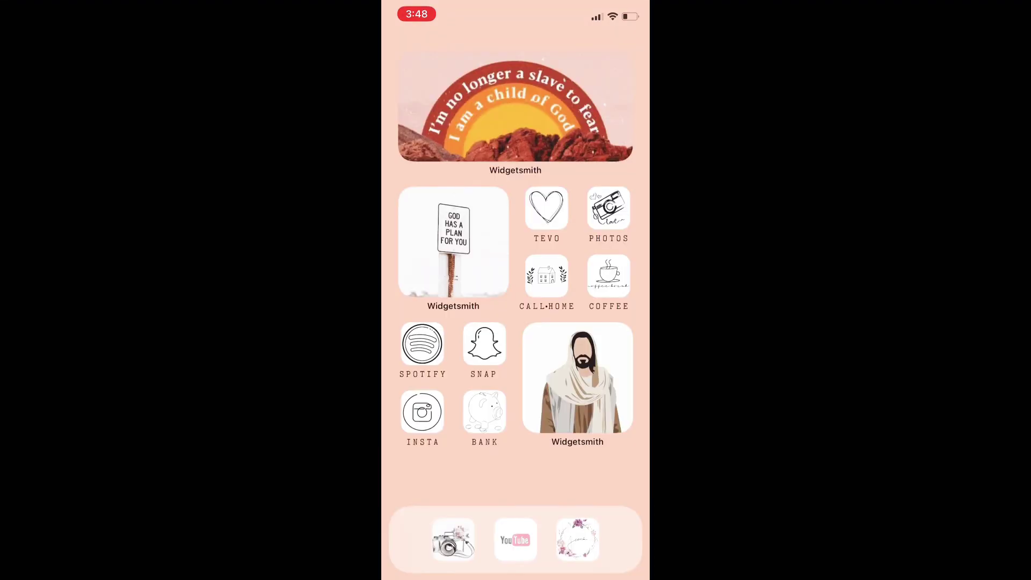
# - Test the TEVO shortcut, then create a shortcut named bff that calls the best friend
pyautogui.click(547, 208)
pyautogui.click(516, 466)
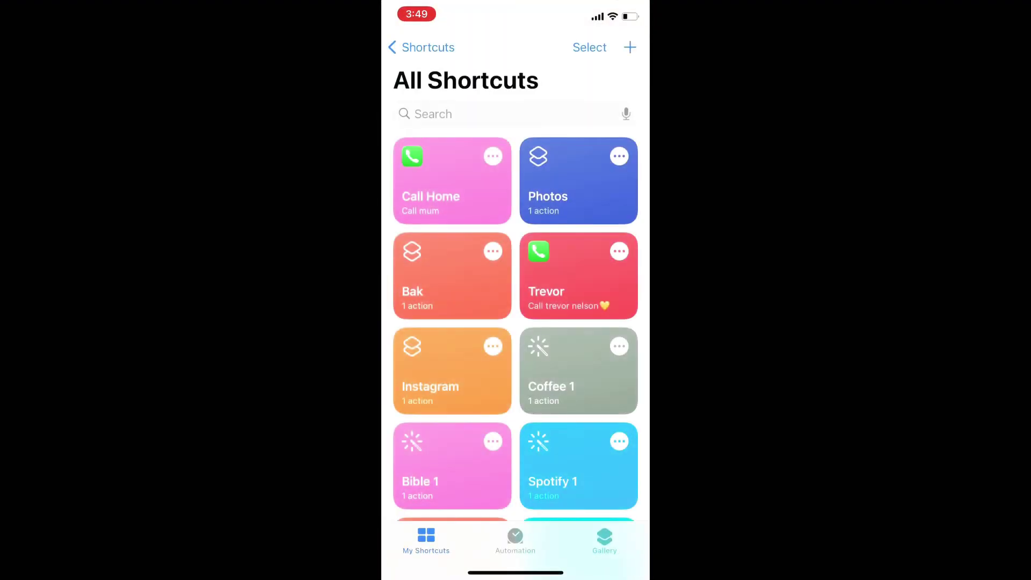
pyautogui.click(630, 47)
pyautogui.click(516, 178)
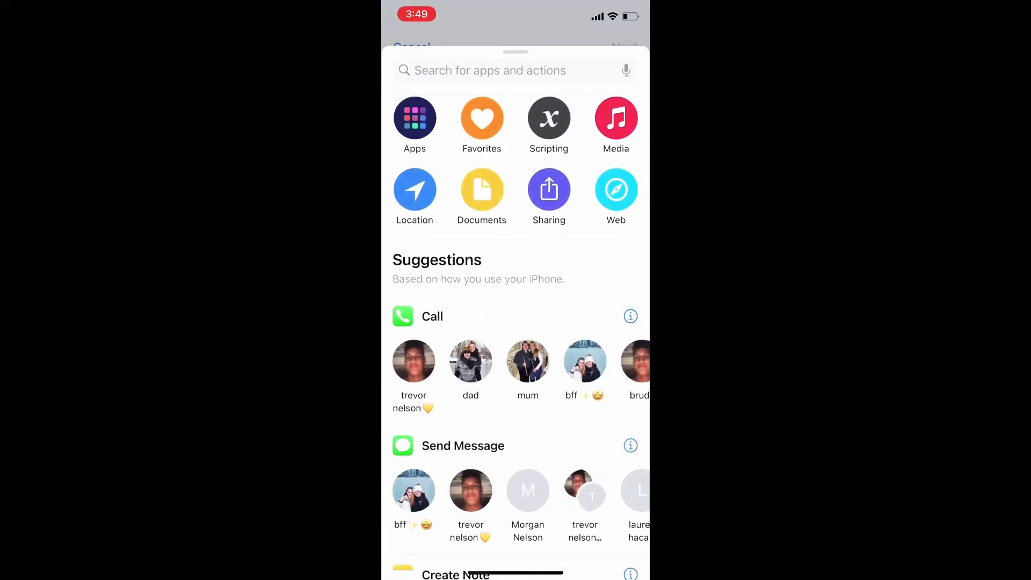
pyautogui.click(585, 362)
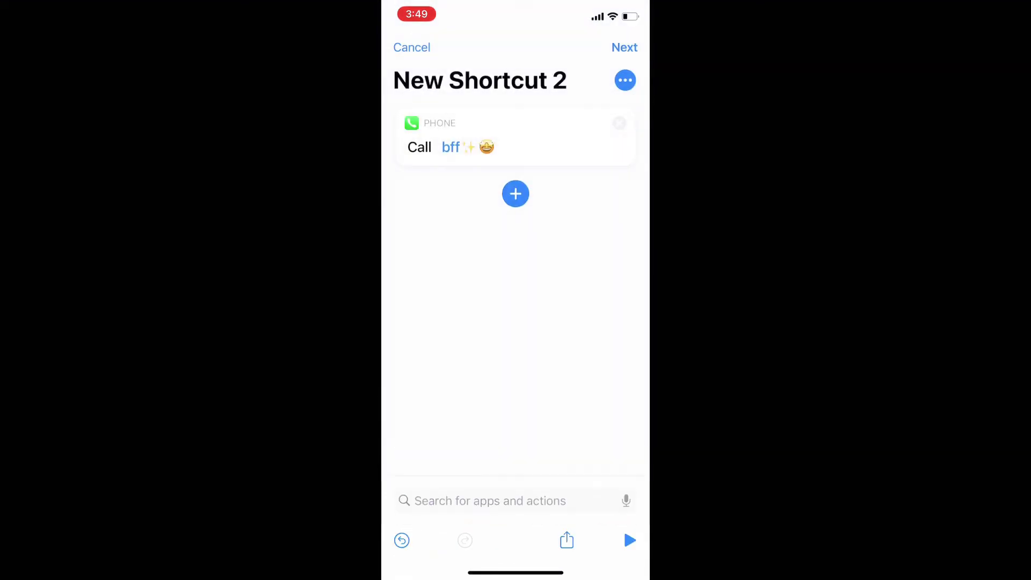
pyautogui.click(624, 48)
pyautogui.write('bff')
pyautogui.click(624, 47)
# - Start adding the BFF shortcut to the Home Screen with a new icon picture
pyautogui.click(493, 156)
pyautogui.click(623, 48)
pyautogui.click(625, 81)
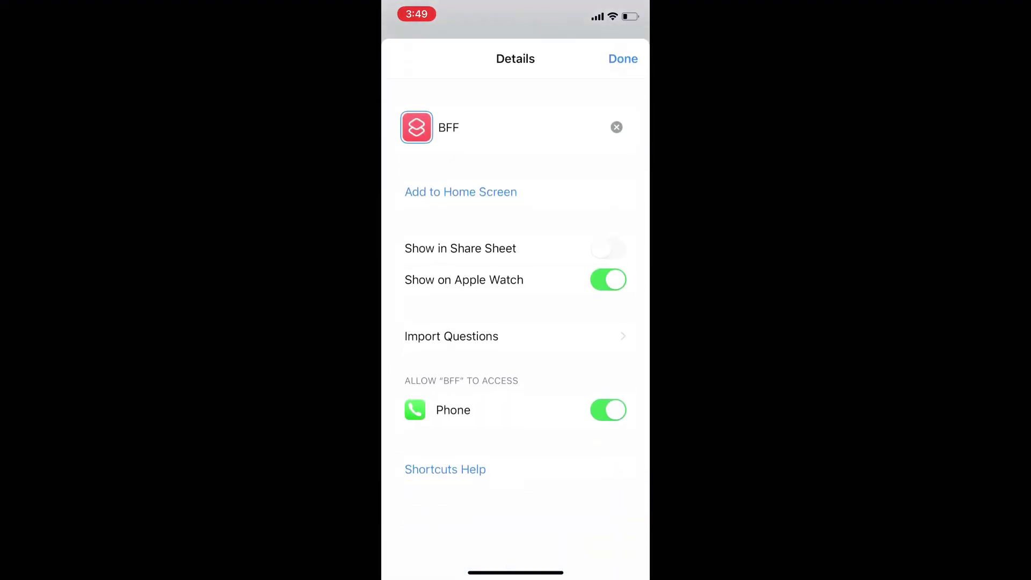
pyautogui.click(461, 192)
pyautogui.click(416, 289)
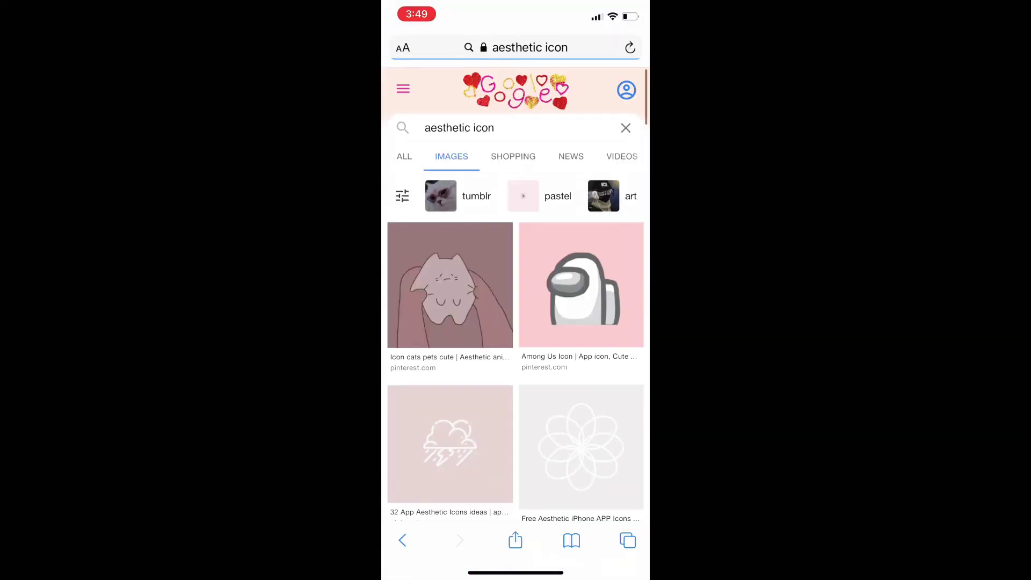
# - Search Google Images for 'aesthetic icon heart', then 'aesthetic icon heart pink'
pyautogui.scroll(-10, 516, 323)
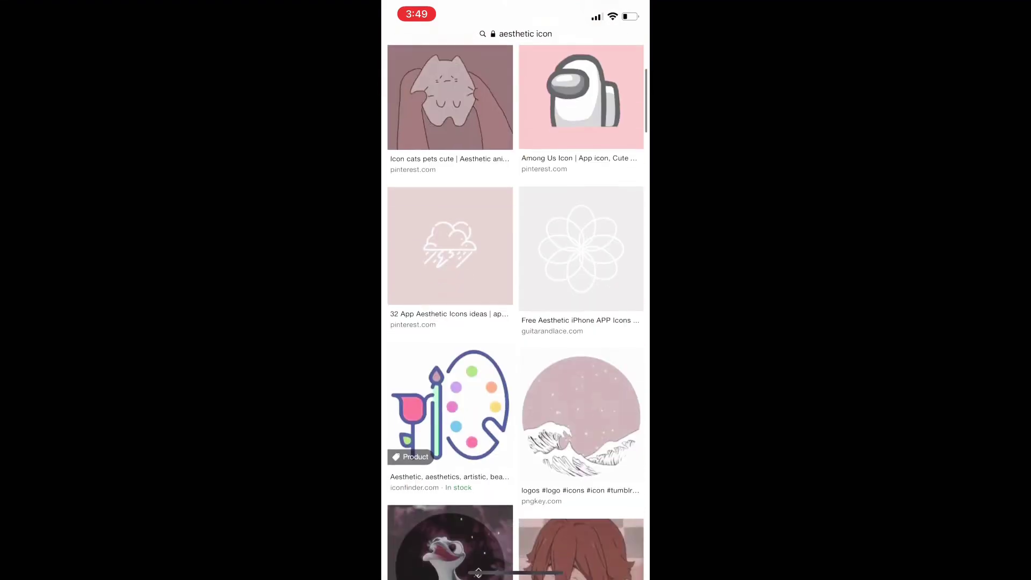
pyautogui.scroll(10, 515, 322)
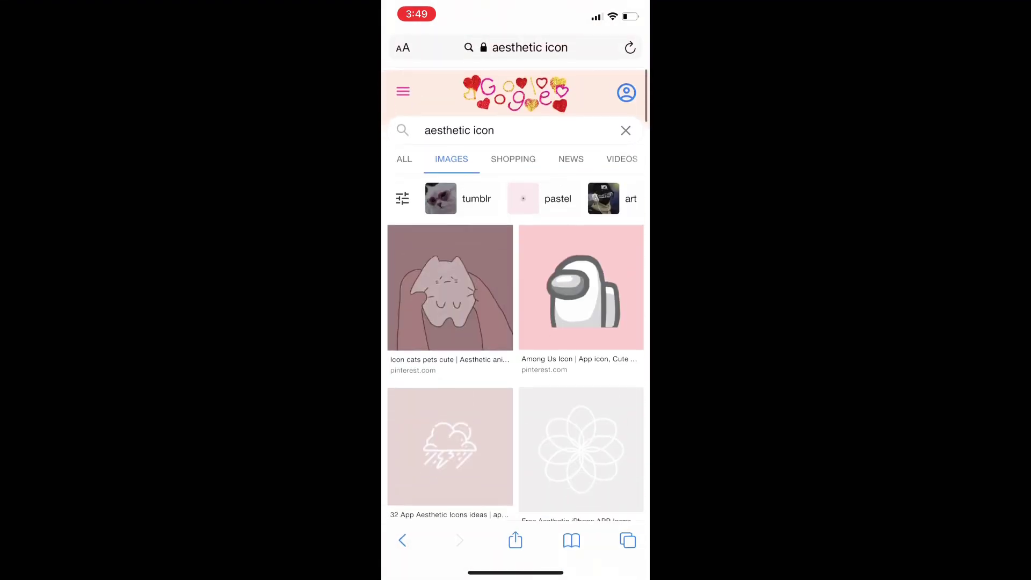
pyautogui.click(515, 127)
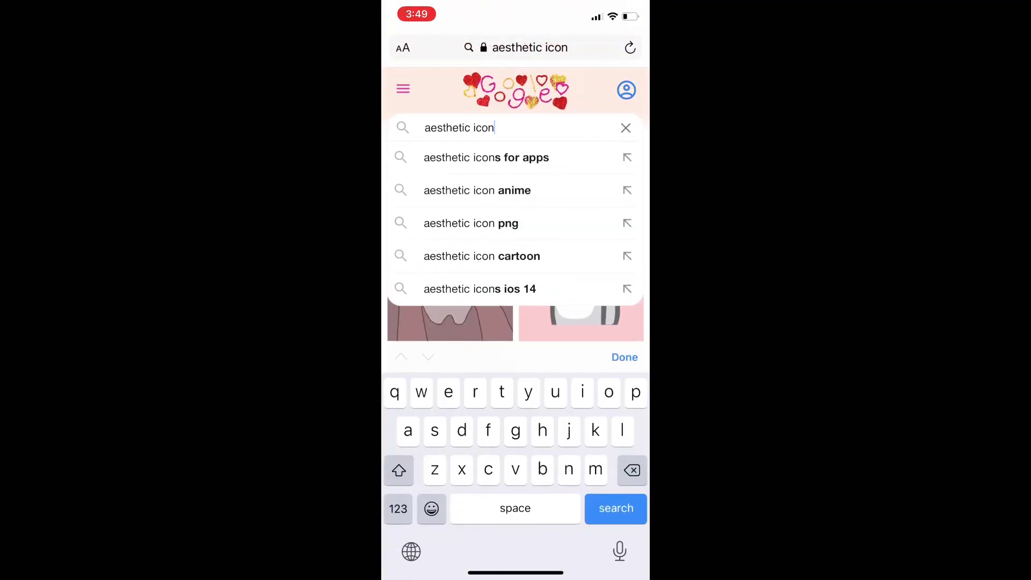
pyautogui.write('heart')
pyautogui.press('Return')
pyautogui.click(526, 128)
pyautogui.write('pink')
pyautogui.press('Return')
pyautogui.press('Return')
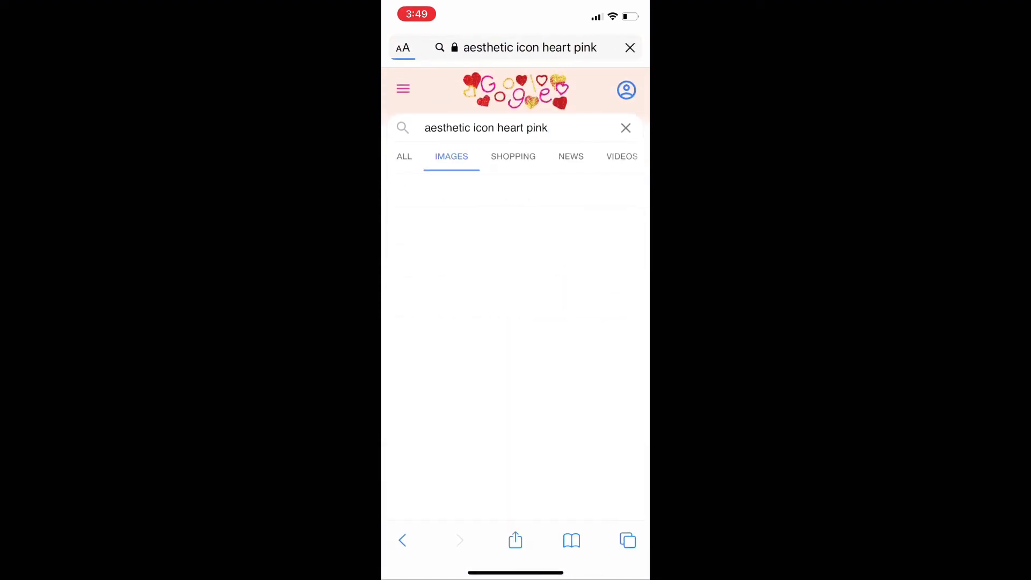
pyautogui.scroll(-10, 516, 311)
pyautogui.scroll(-3, 516, 311)
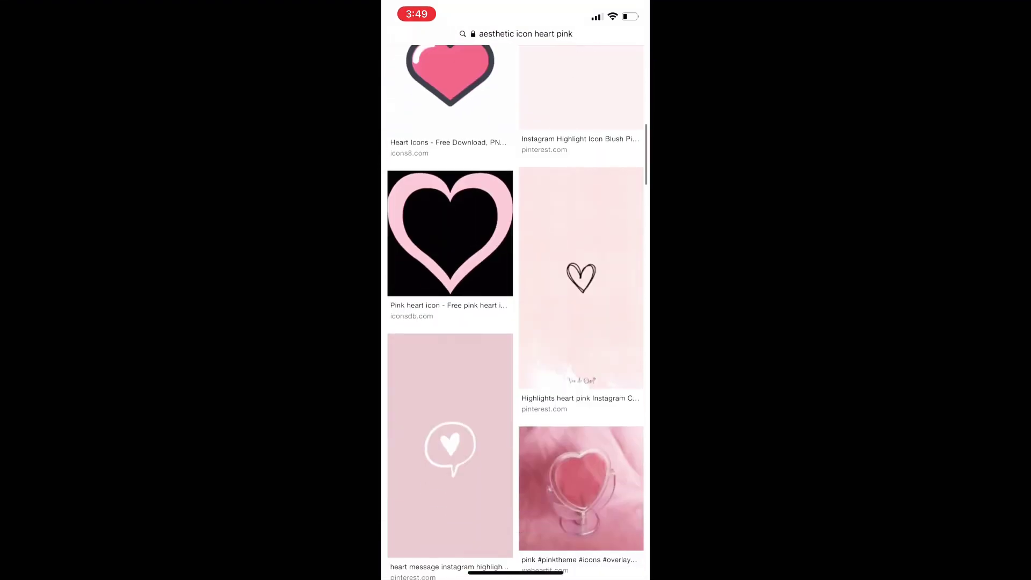
pyautogui.scroll(15, 515, 312)
# - Search for 'aesthetic instagram icon', then 'black and white bff icon'
pyautogui.click(526, 129)
pyautogui.press('BackSpace')
pyautogui.press('BackSpace')
pyautogui.press('BackSpace')
pyautogui.press('BackSpace')
pyautogui.press('BackSpace')
pyautogui.press('BackSpace')
pyautogui.press('BackSpace')
pyautogui.press('BackSpace')
pyautogui.press('BackSpace')
pyautogui.press('BackSpace')
pyautogui.press('BackSpace')
pyautogui.press('BackSpace')
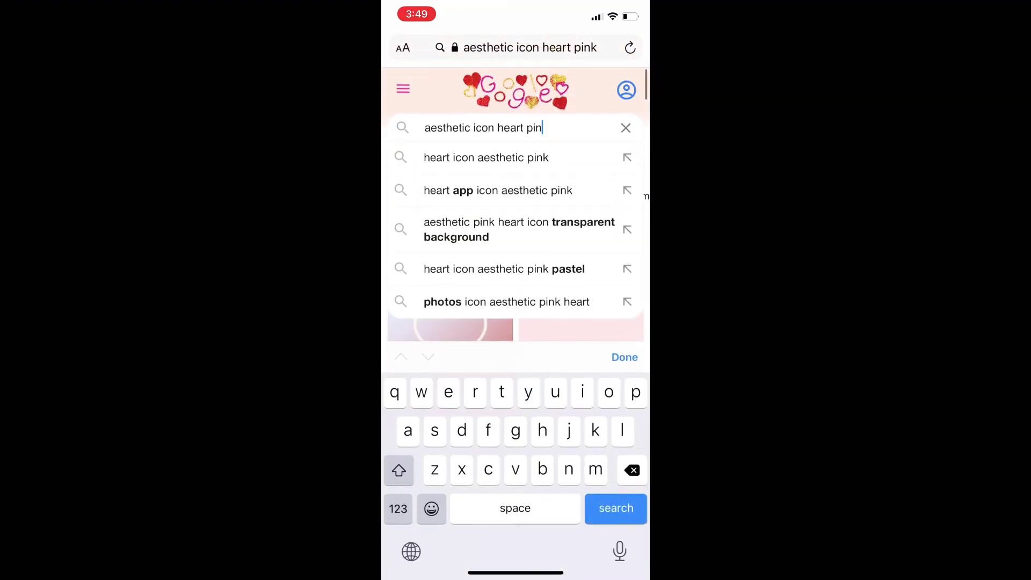
pyautogui.press('BackSpace')
pyautogui.press('BackSpace')
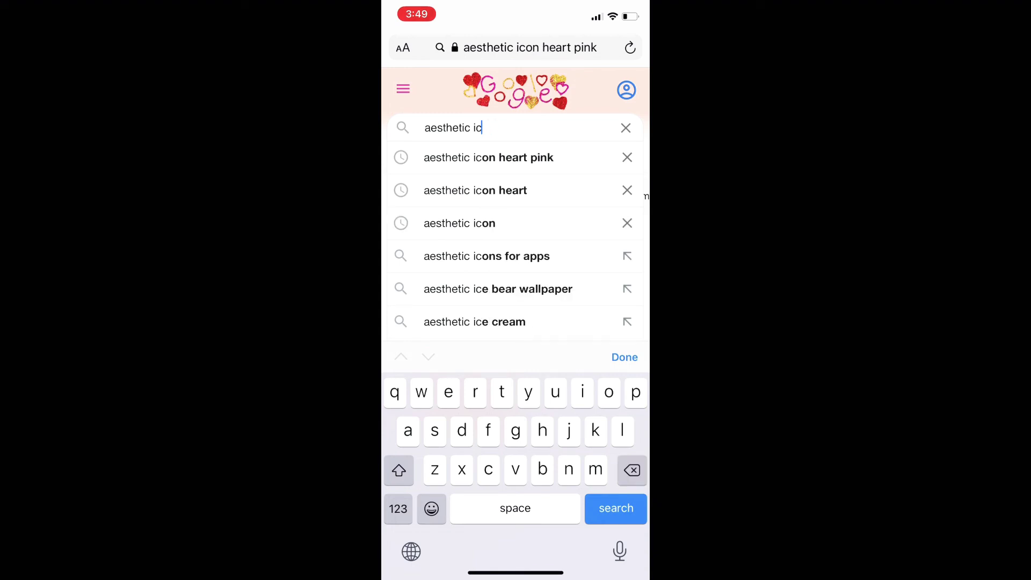
pyautogui.write('nstagram icon')
pyautogui.press('Return')
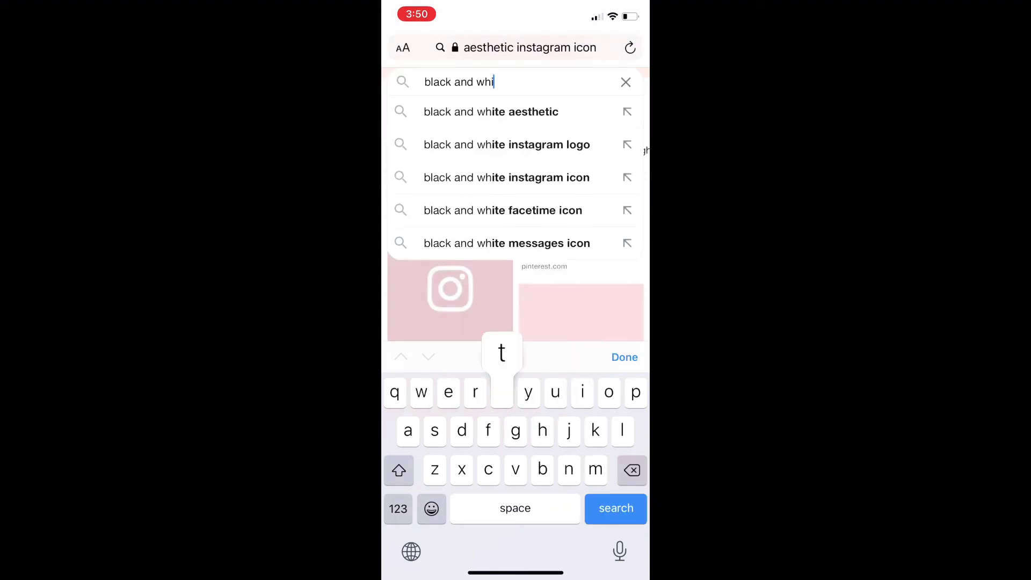
pyautogui.write('ite bff icon')
pyautogui.press('Return')
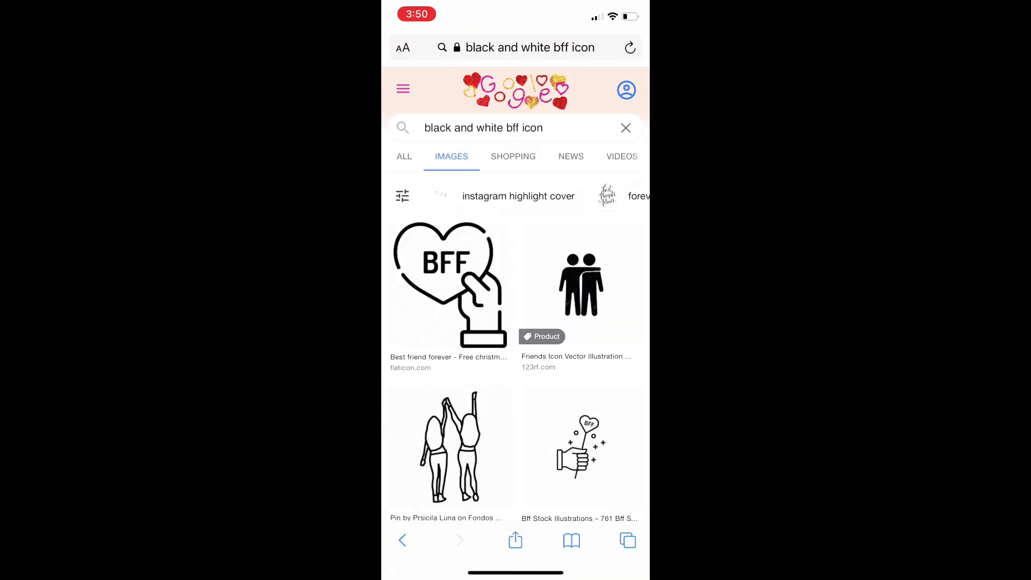
# - Name the shortcut ♡BFF♡, add it to the Home Screen, and flip between pages
pyautogui.scroll(-3, 516, 310)
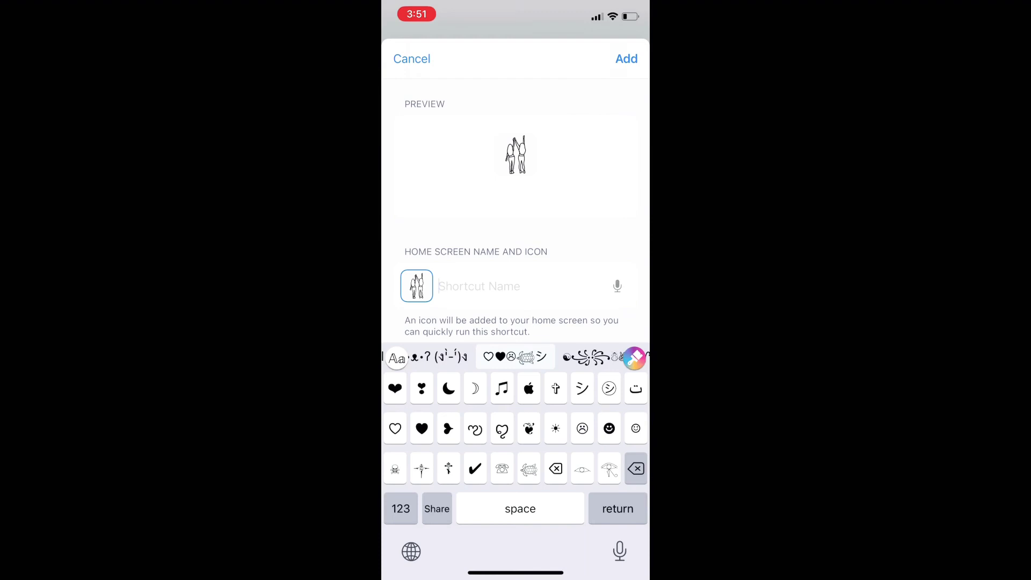
pyautogui.write('♡')
pyautogui.write('b')
pyautogui.write('BFF♡')
pyautogui.click(626, 58)
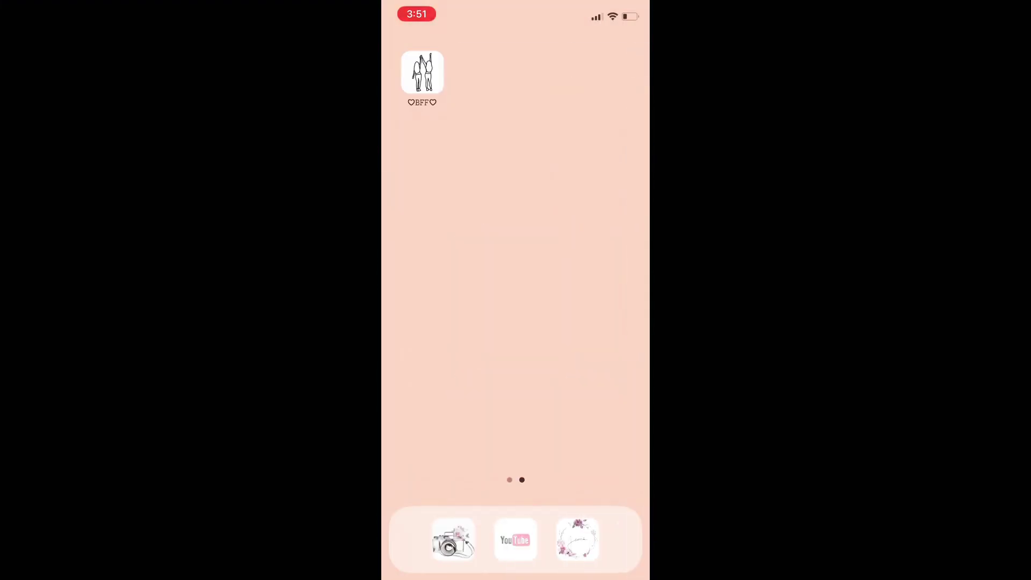
pyautogui.moveTo(446, 323); pyautogui.dragTo(591, 323)
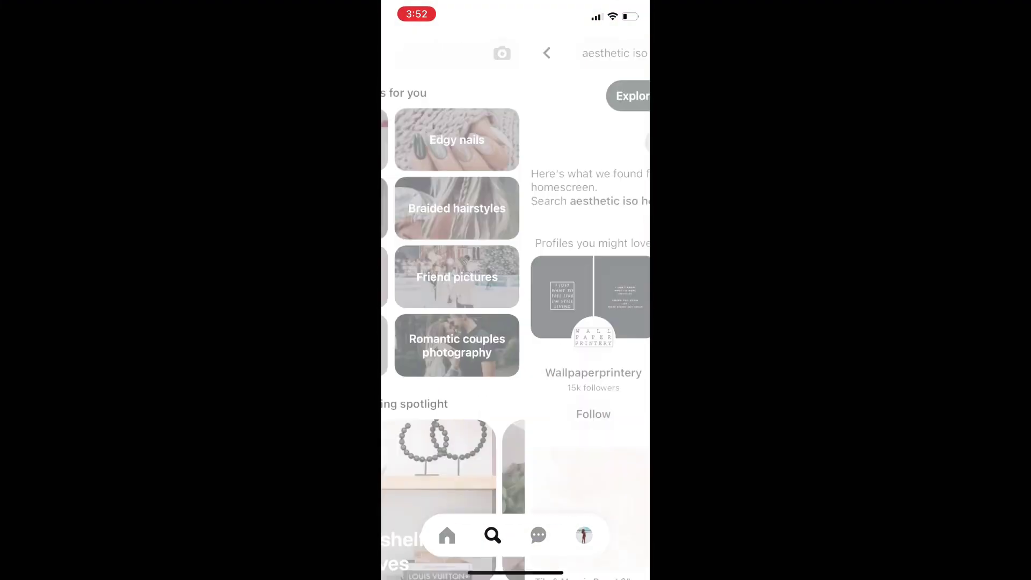
# - Search Pinterest, browse the pins, and open the Jesus Digital Art pin's options
pyautogui.click(495, 53)
pyautogui.write('a')
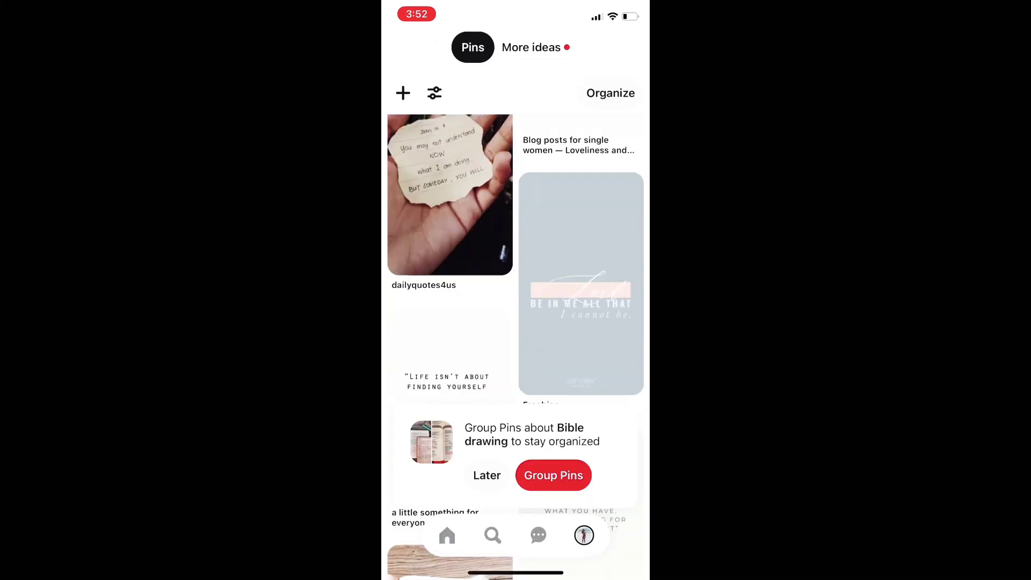
# - Return to the Home Screen and open the home-screen search
pyautogui.scroll(-10, 515, 322)
pyautogui.scroll(5, 515, 322)
pyautogui.scroll(-8, 516, 323)
pyautogui.click(463, 367)
pyautogui.click(583, 214)
pyautogui.click(622, 462)
pyautogui.click(447, 426)
pyautogui.moveTo(516, 573); pyautogui.dragTo(516, 322)
pyautogui.moveTo(516, 242); pyautogui.dragTo(516, 403)
# - Search 'wid' and open Widgetsmith's widget list
pyautogui.write('wid')
pyautogui.click(423, 105)
pyautogui.scroll(-5, 516, 290)
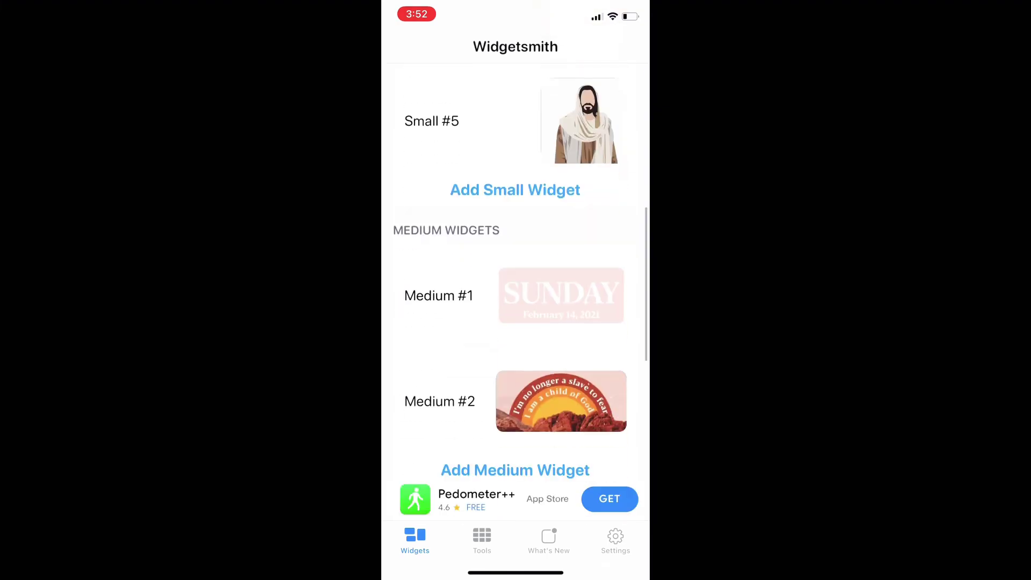
pyautogui.scroll(-10, 515, 290)
pyautogui.scroll(6, 516, 290)
# - Create a small Photo-style widget showing the illustrated Jesus picture and save it
pyautogui.click(584, 394)
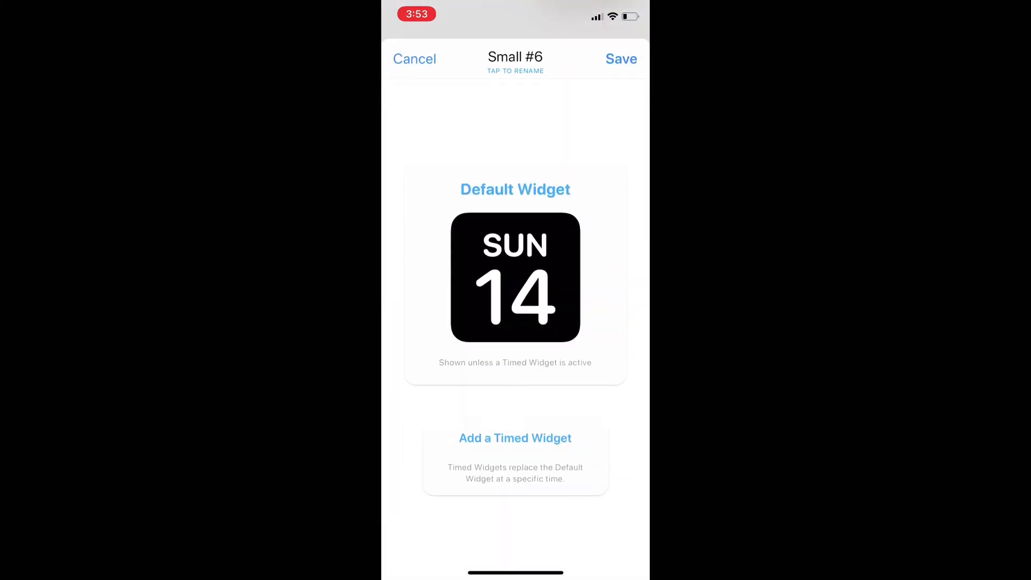
pyautogui.click(516, 277)
pyautogui.click(429, 294)
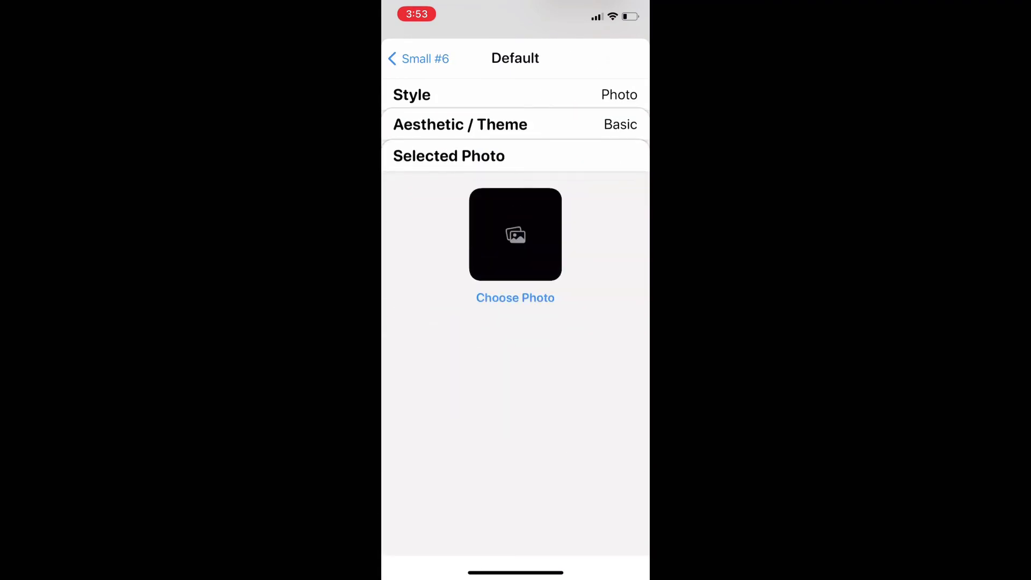
pyautogui.click(516, 297)
pyautogui.click(424, 161)
pyautogui.click(515, 356)
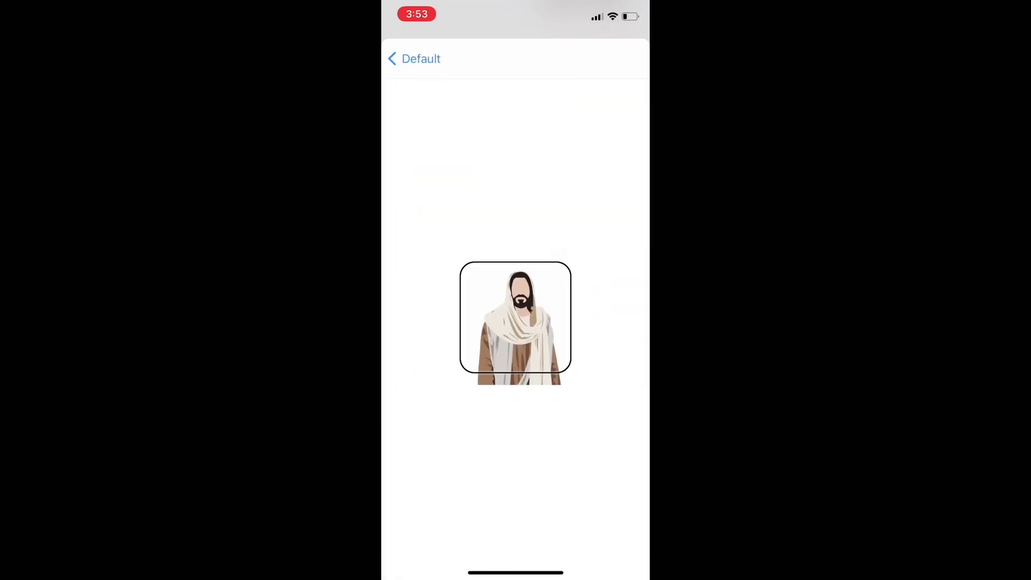
pyautogui.click(415, 59)
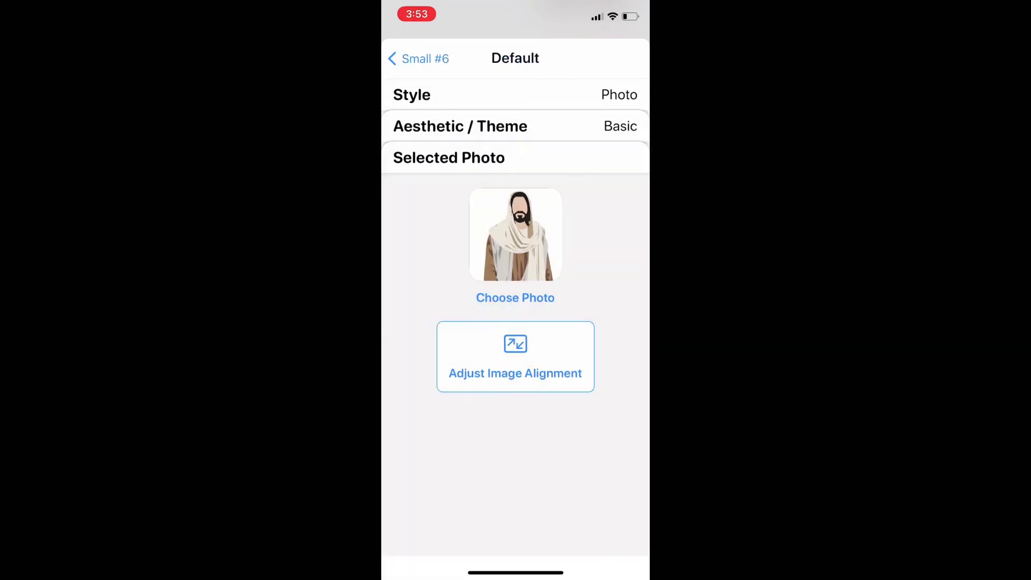
pyautogui.click(421, 58)
# - Go to the Home Screen in edit mode and open the widget gallery
pyautogui.click(630, 59)
pyautogui.moveTo(516, 572); pyautogui.dragTo(516, 322)
pyautogui.click(516, 301)
pyautogui.click(414, 20)
# - Add the small Widgetsmith Jesus widget and the Snapchat Snapcode widget to the Home Screen
pyautogui.scroll(-15, 516, 376)
pyautogui.click(481, 546)
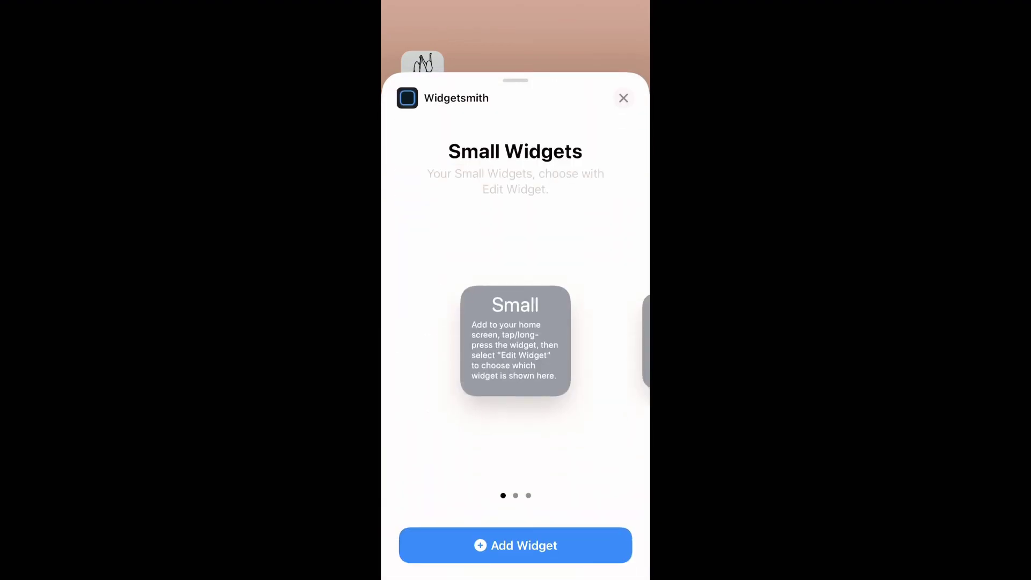
pyautogui.click(515, 545)
pyautogui.click(617, 21)
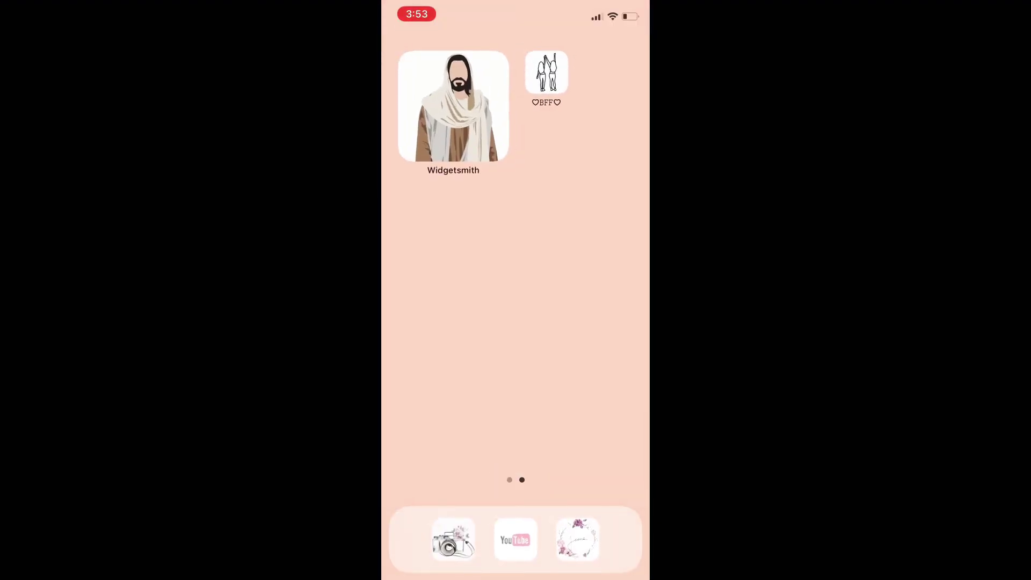
pyautogui.moveTo(441, 322); pyautogui.dragTo(602, 322)
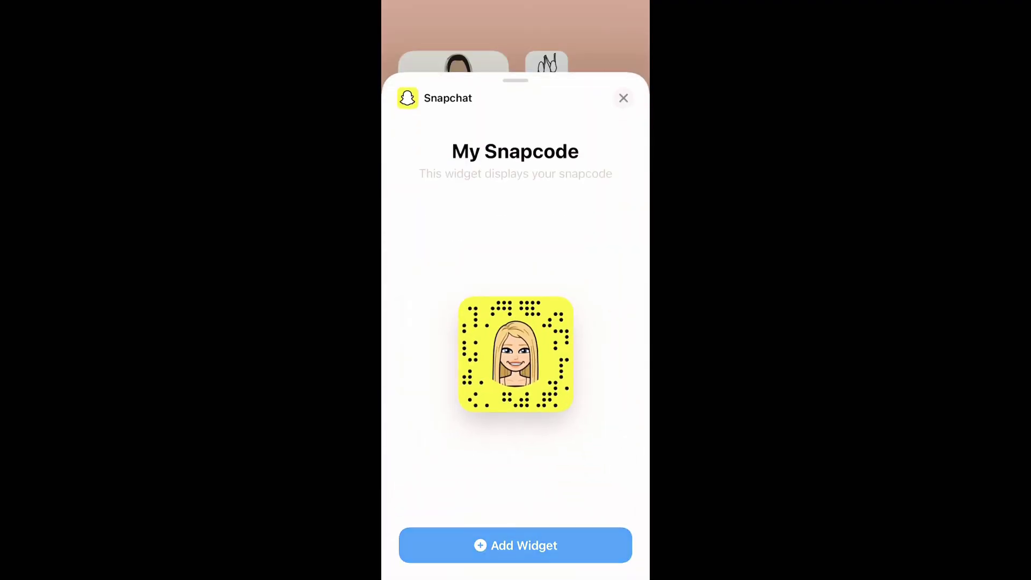
pyautogui.click(516, 544)
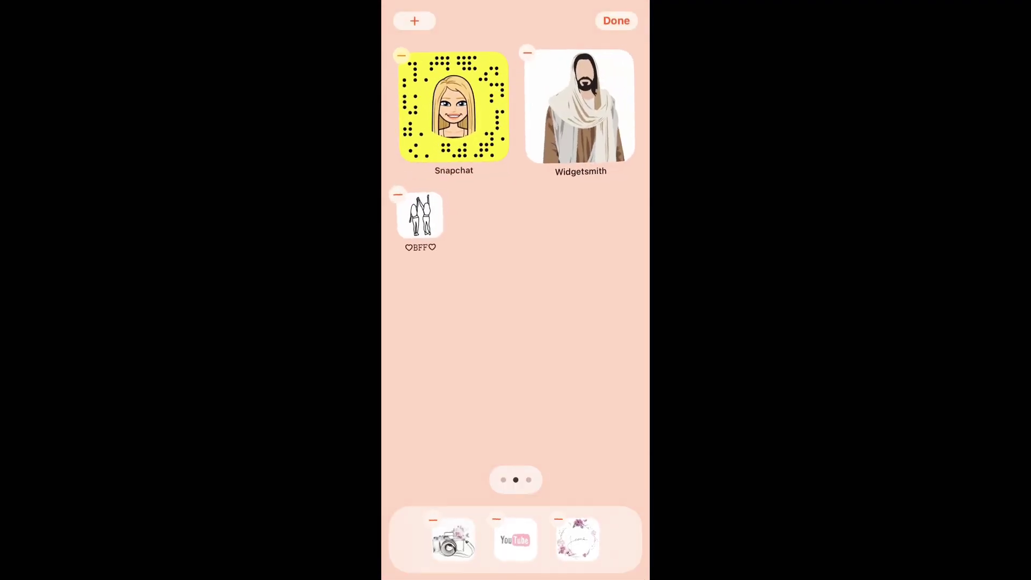
pyautogui.click(617, 21)
pyautogui.moveTo(441, 322)
pyautogui.mouseDown()
pyautogui.moveTo(602, 322)
pyautogui.moveTo(440, 322)
pyautogui.mouseUp()
# - Reopen the widget gallery and preview the Maps widget sizes
pyautogui.click(516, 349)
pyautogui.click(415, 21)
pyautogui.moveTo(515, 456); pyautogui.dragTo(516, 269)
pyautogui.scroll(3, 577, 344)
pyautogui.scroll(-4, 578, 419)
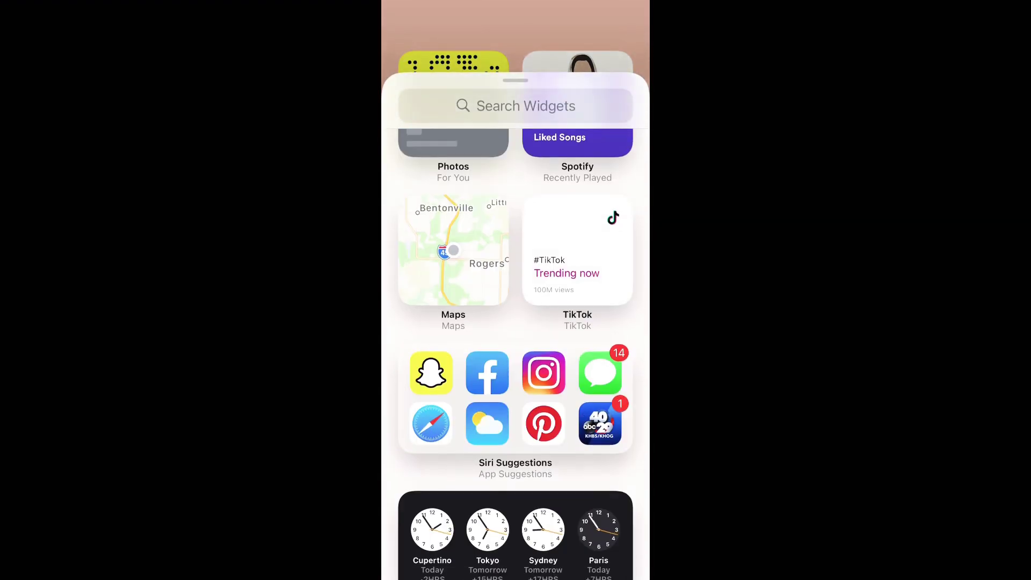
pyautogui.click(453, 250)
pyautogui.moveTo(591, 344)
pyautogui.mouseDown()
pyautogui.moveTo(441, 344)
pyautogui.moveTo(601, 344)
pyautogui.mouseUp()
pyautogui.click(624, 98)
pyautogui.scroll(-15, 516, 376)
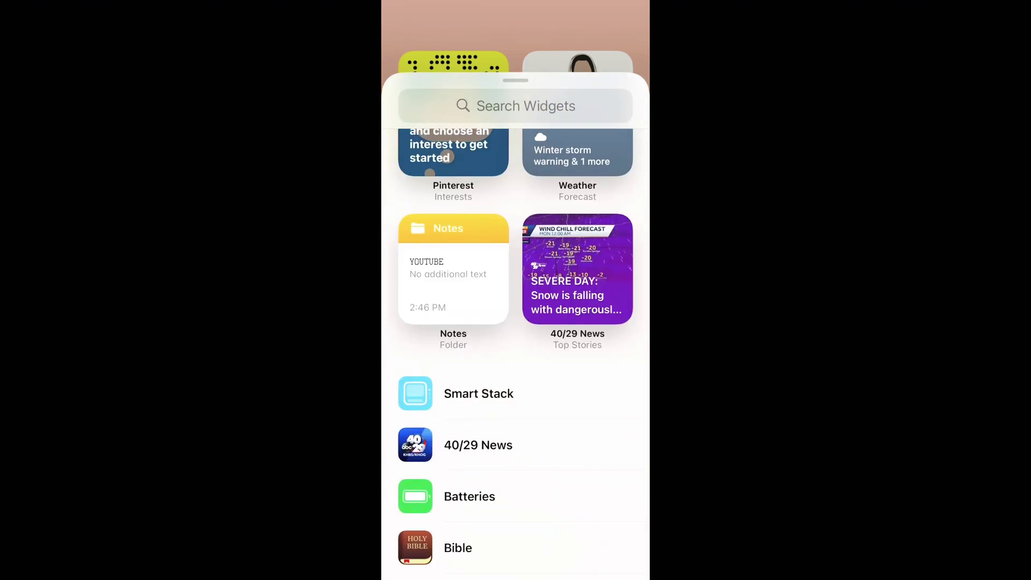
pyautogui.scroll(5, 515, 323)
pyautogui.scroll(-15, 516, 322)
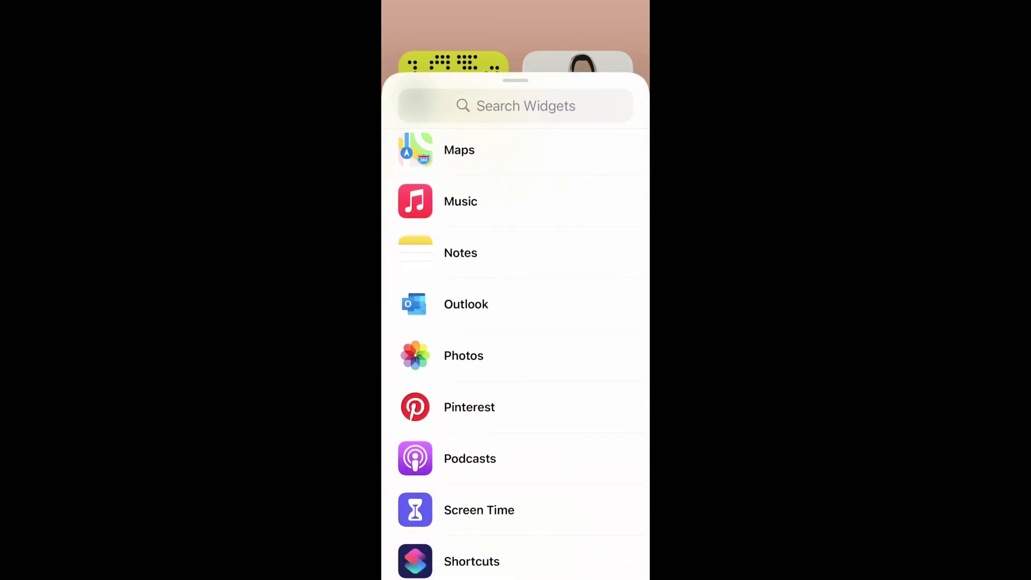